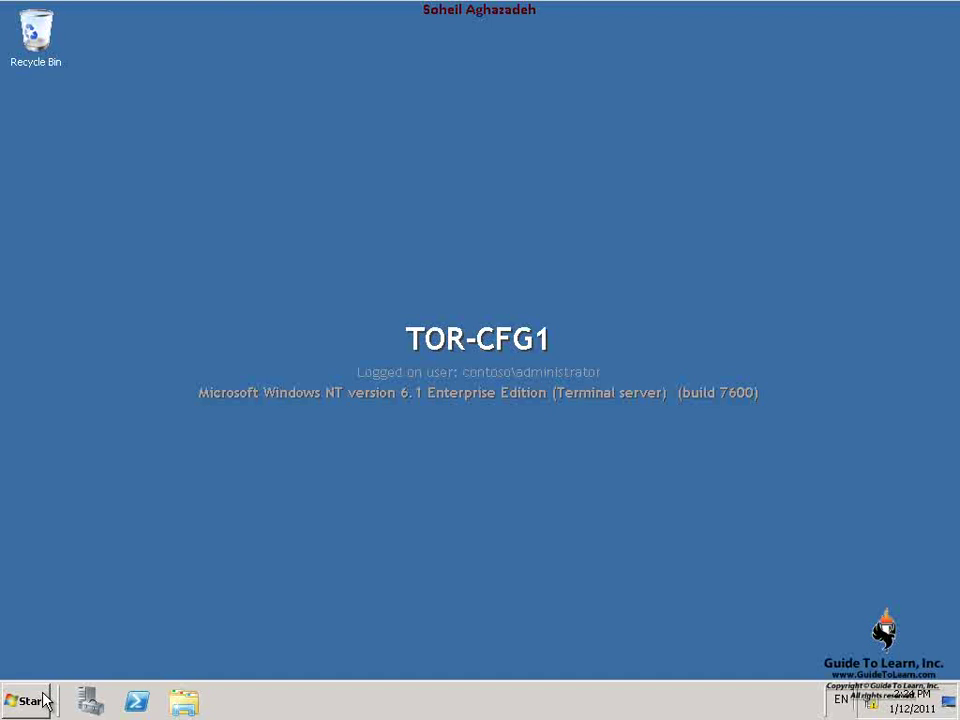
# Launch Computer Management from Administrative Tools on TOR-CFG1.
pyautogui.click(30, 701)
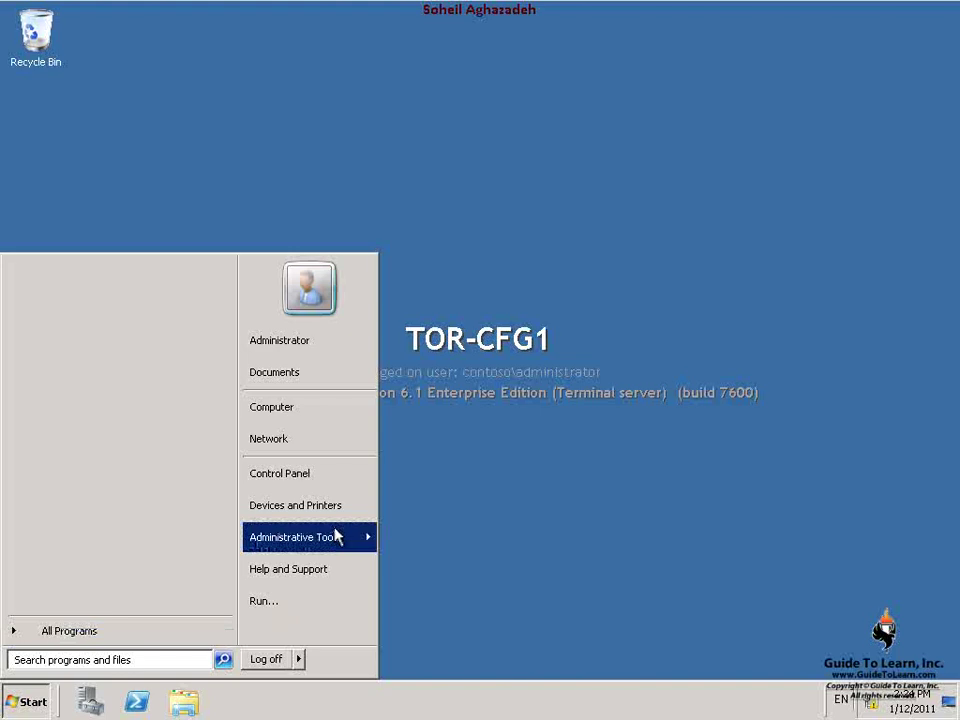
pyautogui.moveTo(336, 537)
pyautogui.click(476, 221)
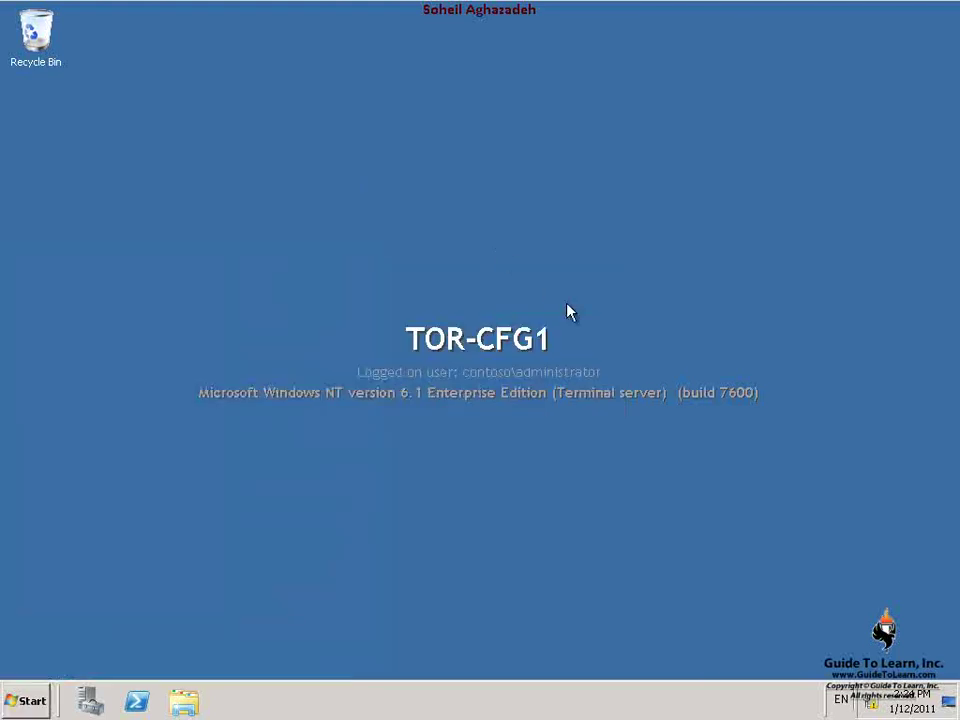
# Open the properties of the local Administrators group under Local Users and Groups.
pyautogui.click(45, 164)
pyautogui.click(96, 196)
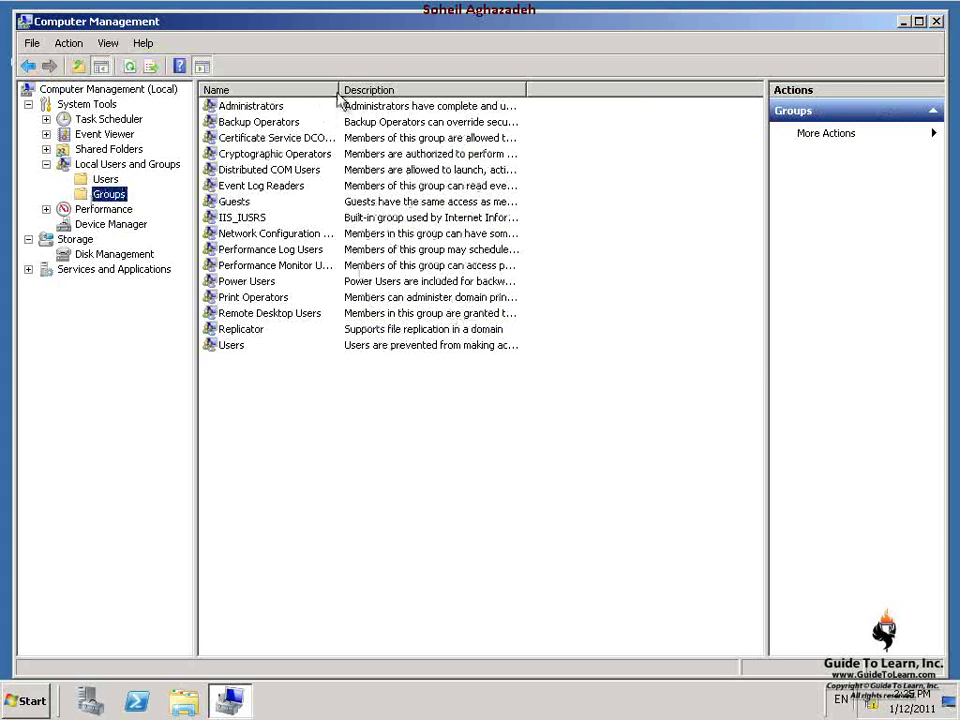
pyautogui.doubleClick(337, 89)
pyautogui.rightClick(285, 106)
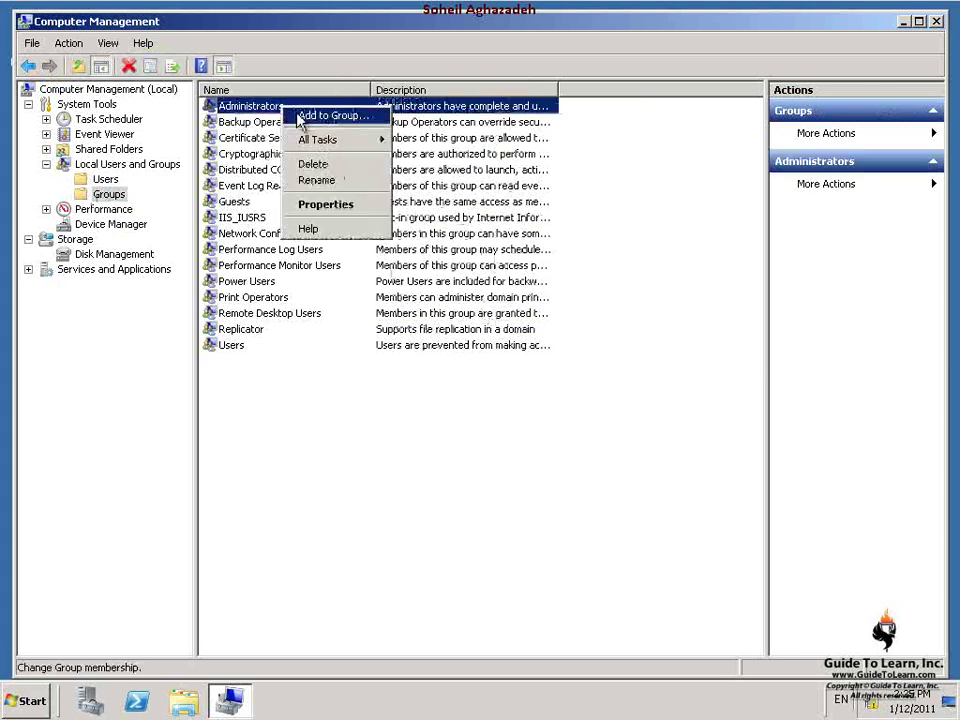
pyautogui.click(300, 117)
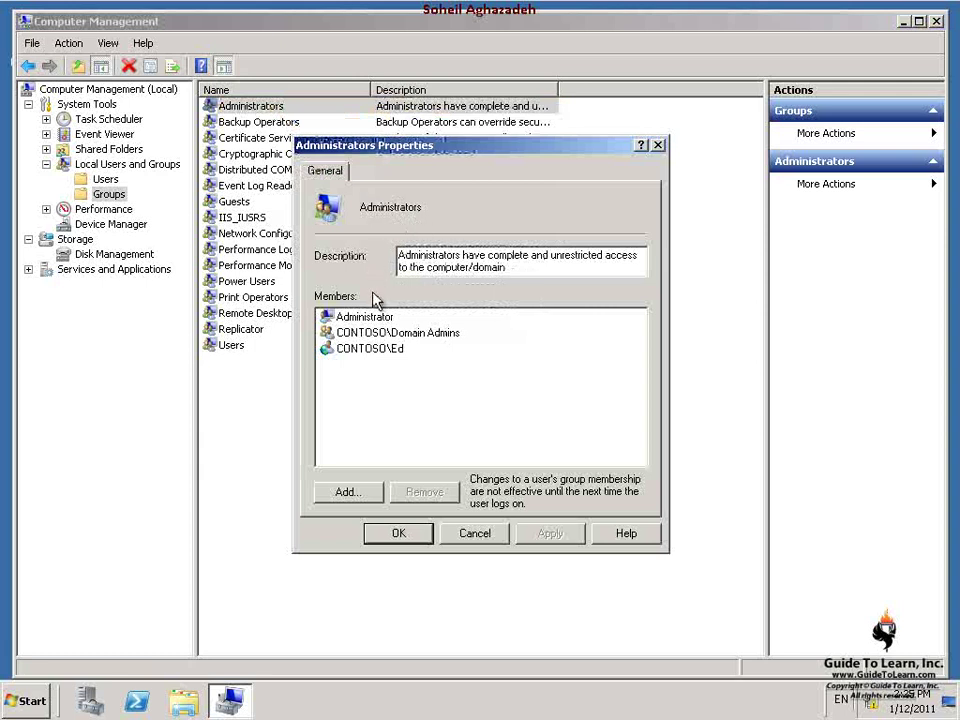
# Add computer account NYC-CFG1 to Administrators, searching Computers as an object type.
pyautogui.click(360, 494)
pyautogui.click(672, 214)
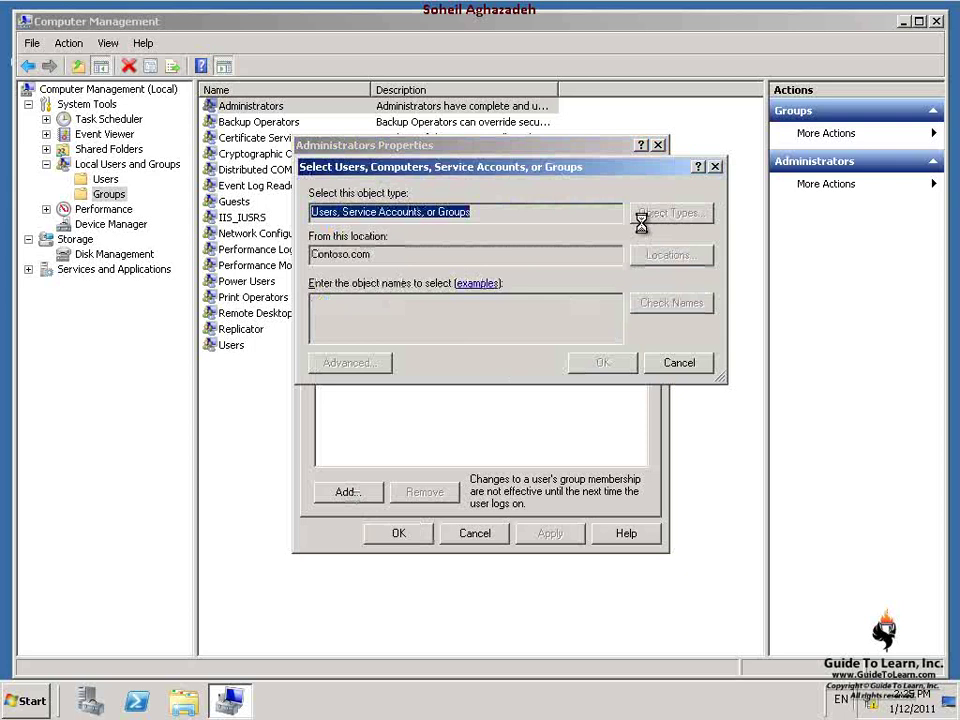
pyautogui.click(627, 418)
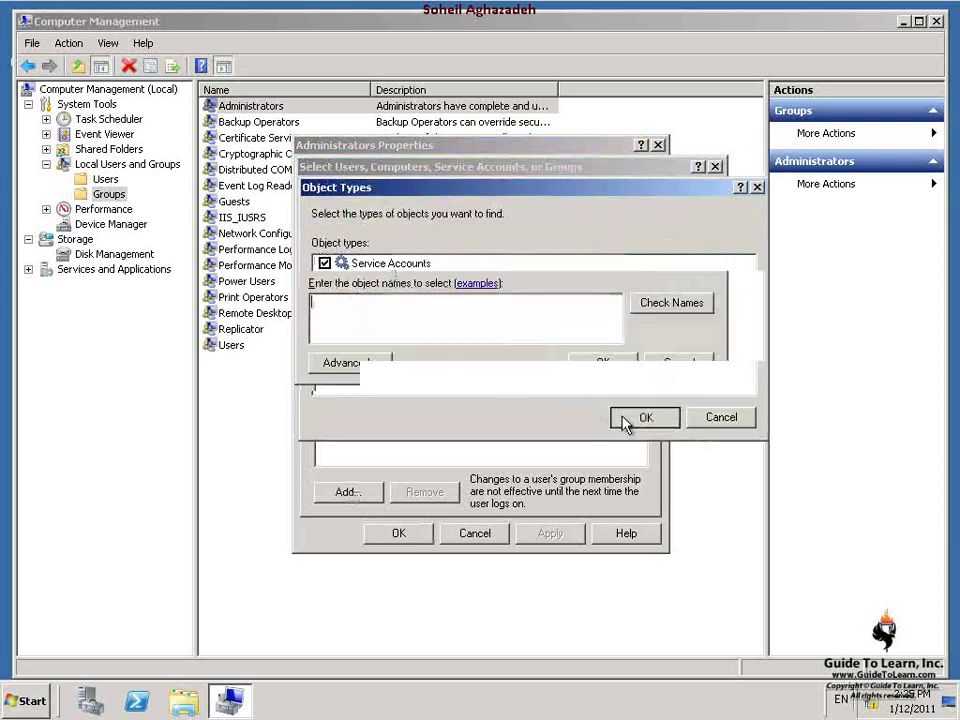
pyautogui.write('NYC-CFG1')
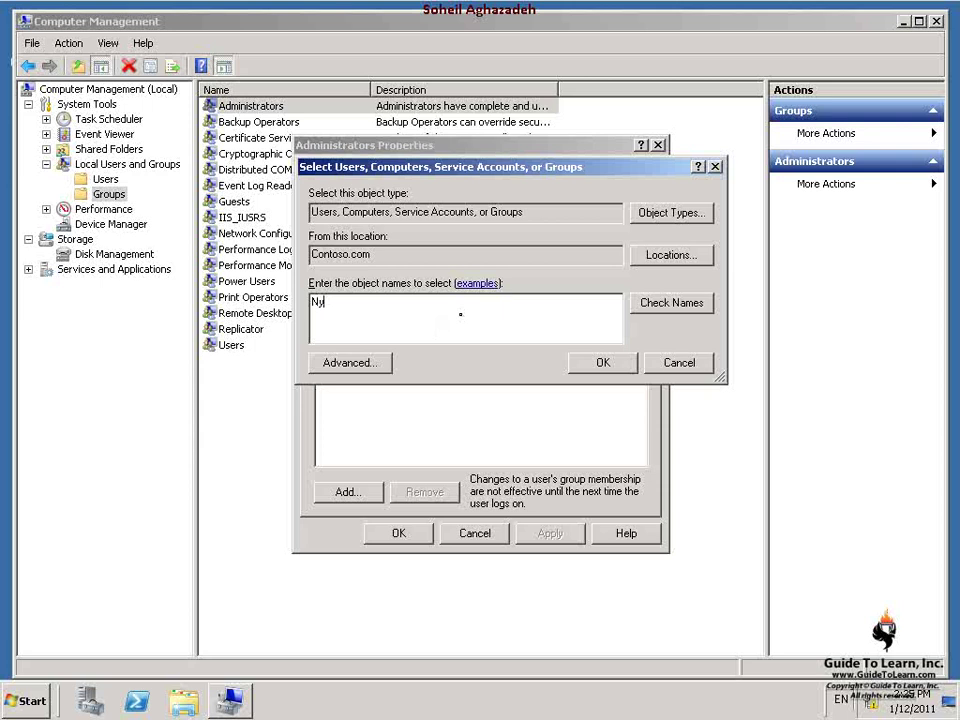
pyautogui.click(676, 304)
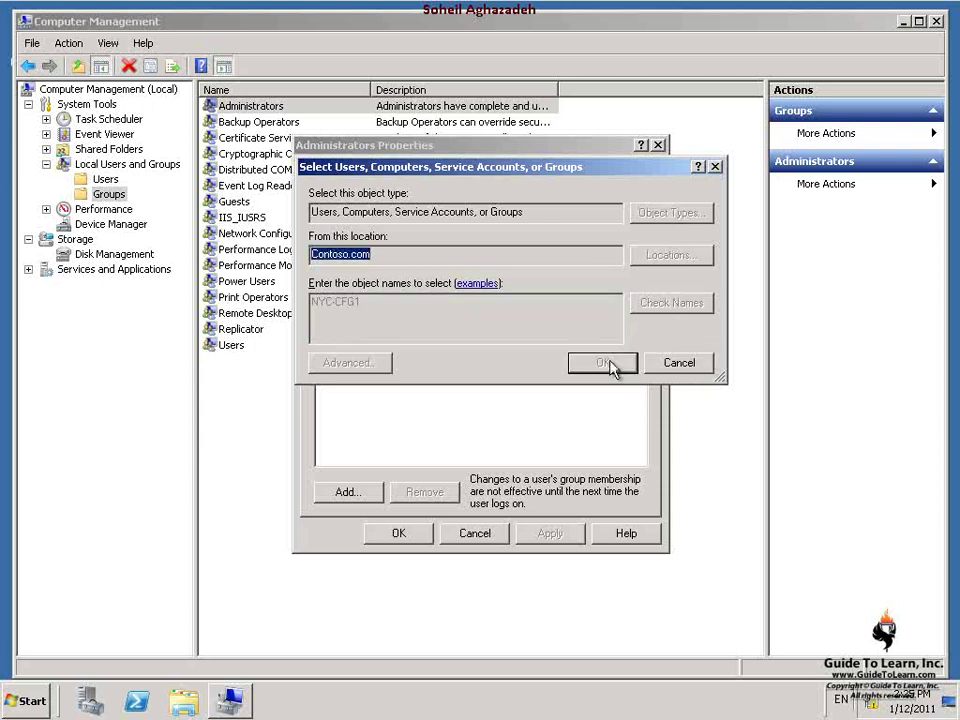
pyautogui.click(603, 366)
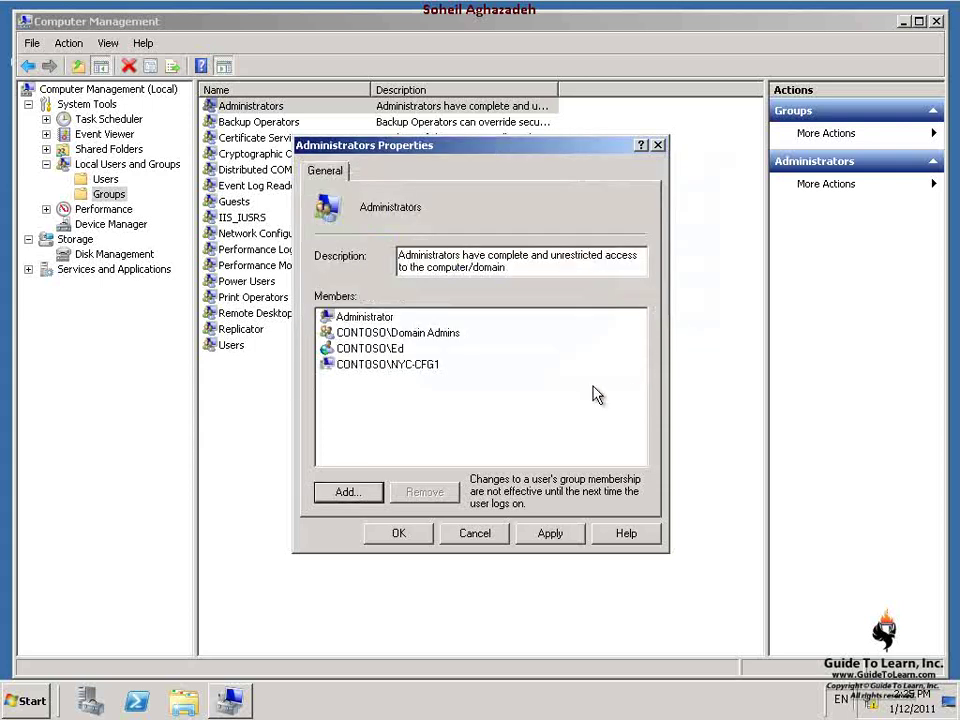
pyautogui.click(416, 538)
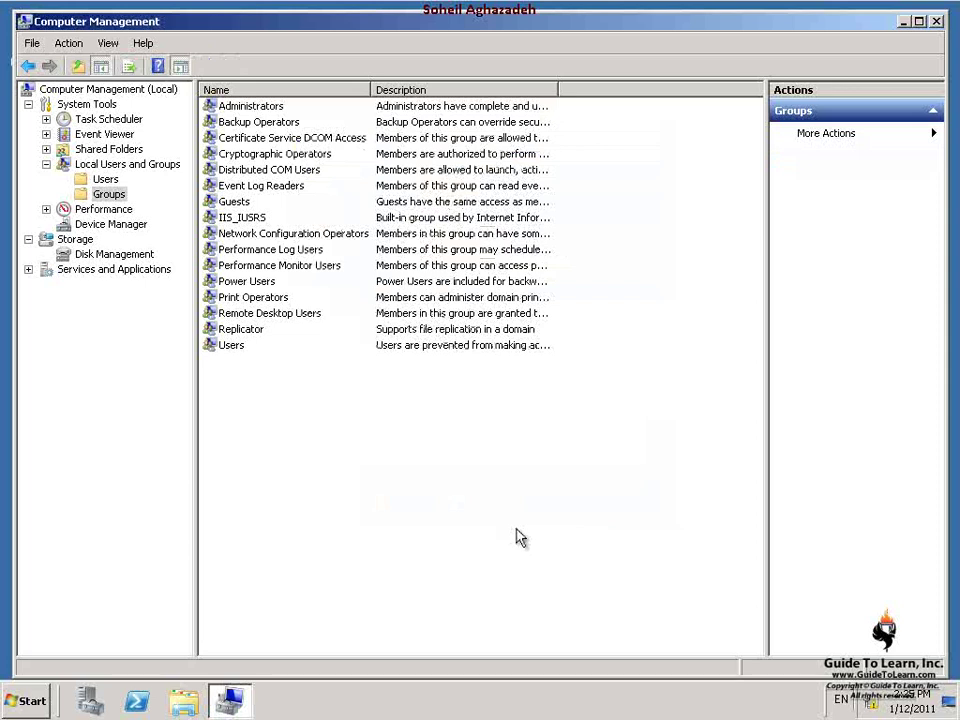
# Close Computer Management and launch it again on the NYC-CFG1 server.
pyautogui.click(937, 21)
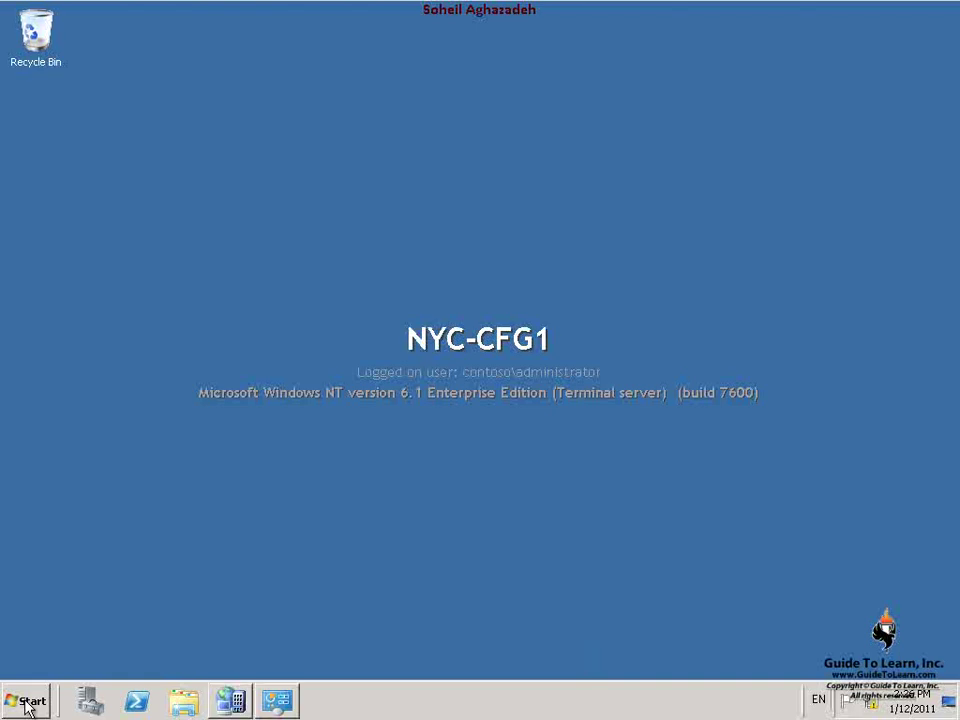
pyautogui.click(26, 699)
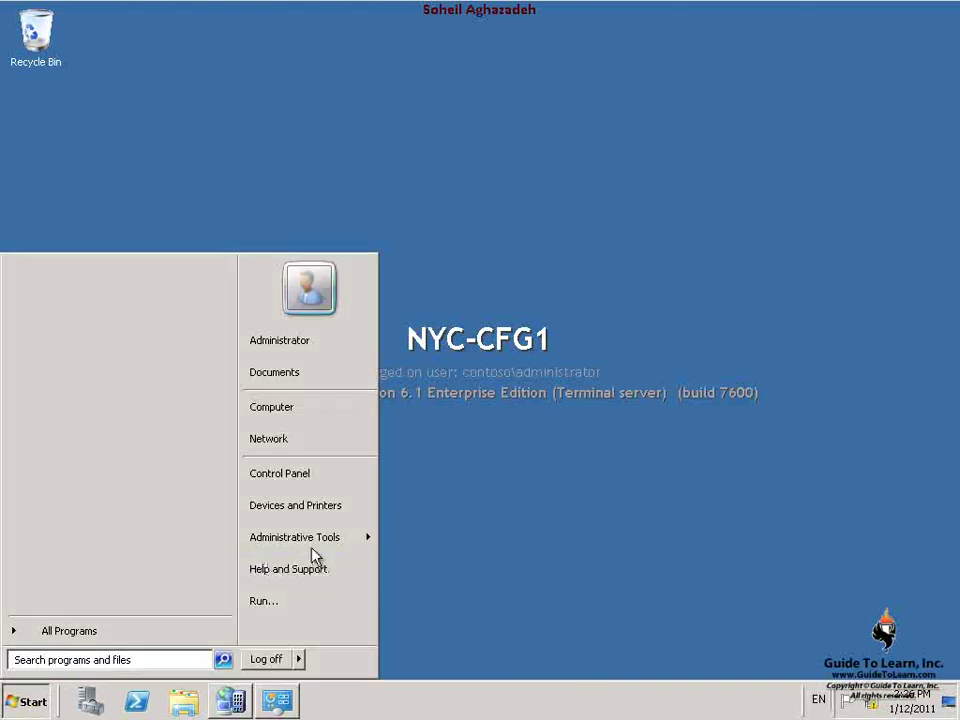
pyautogui.moveTo(315, 550)
pyautogui.click(463, 206)
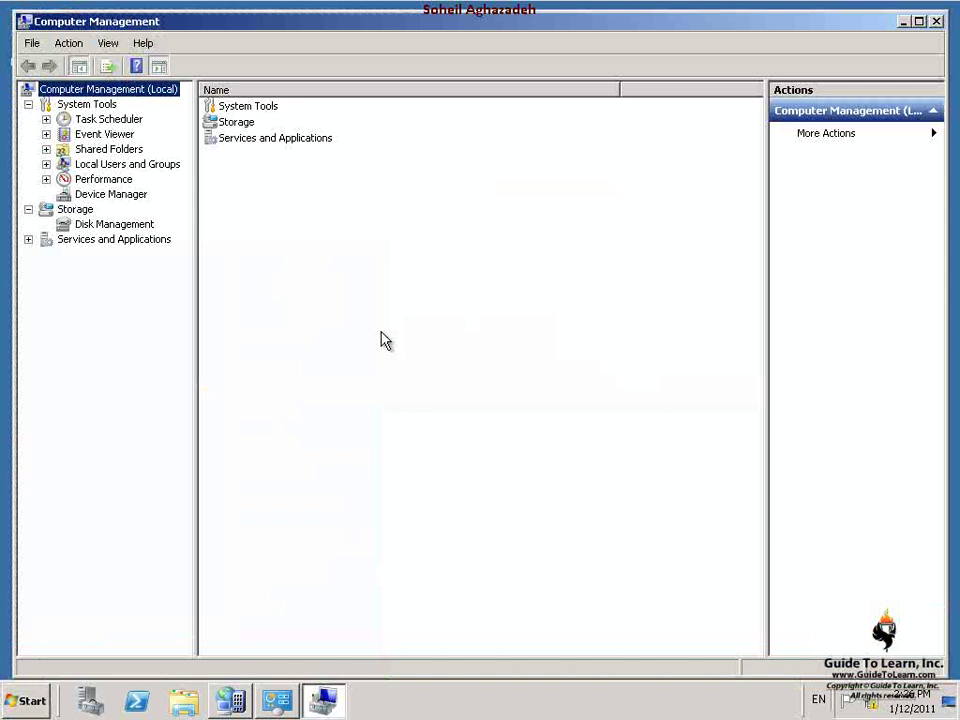
# Open the properties of the SMS_SiteSystemToSiteServerConnection_NYC local group.
pyautogui.click(46, 164)
pyautogui.click(108, 194)
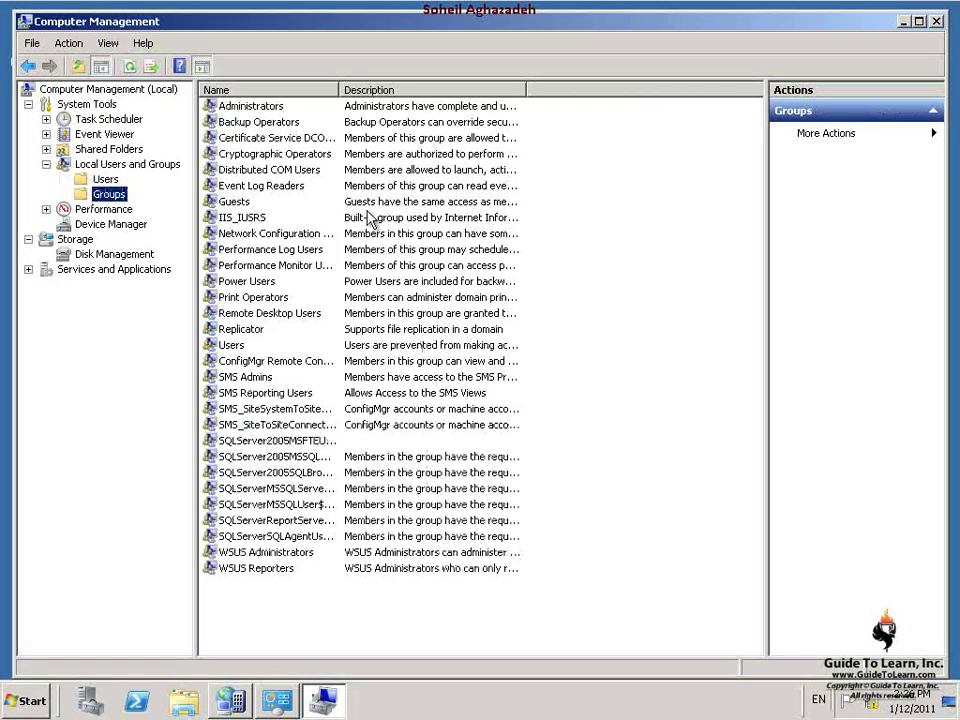
pyautogui.click(340, 410)
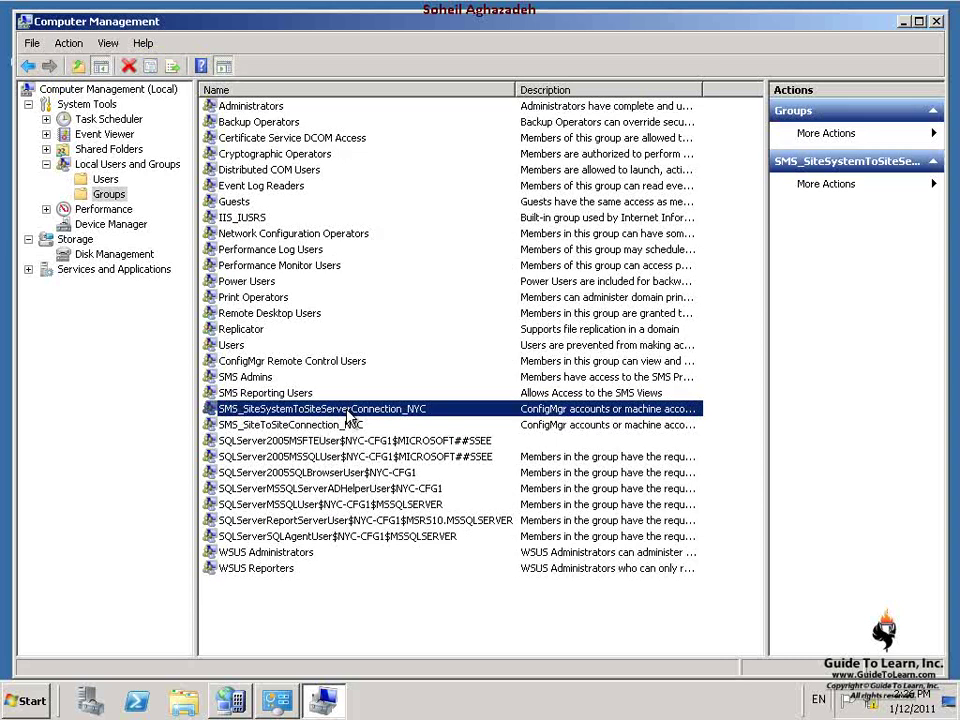
pyautogui.rightClick(393, 411)
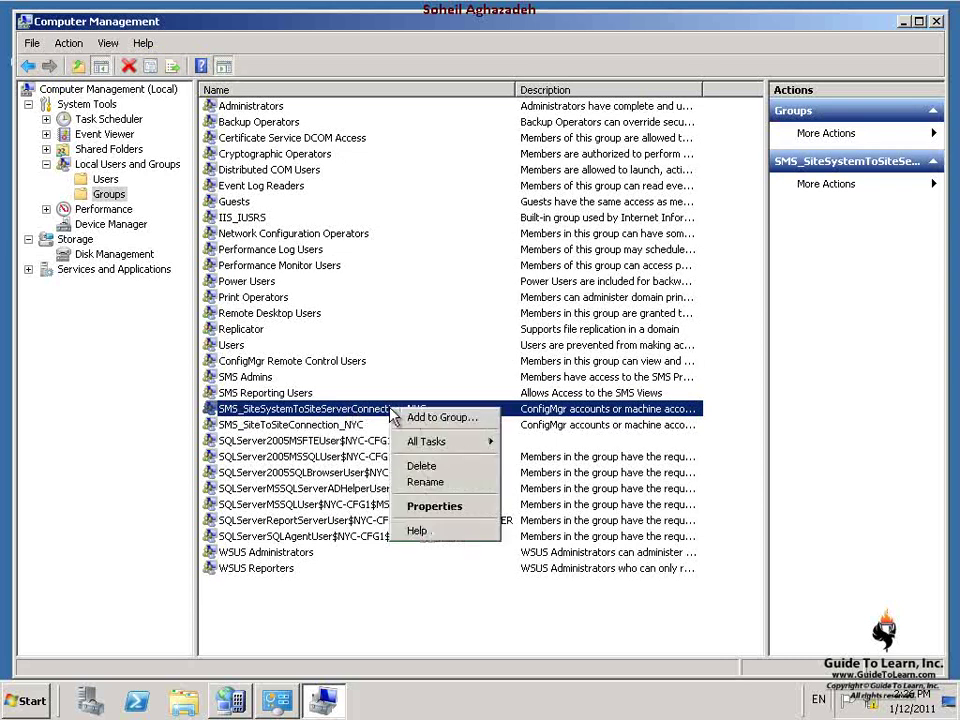
pyautogui.click(405, 419)
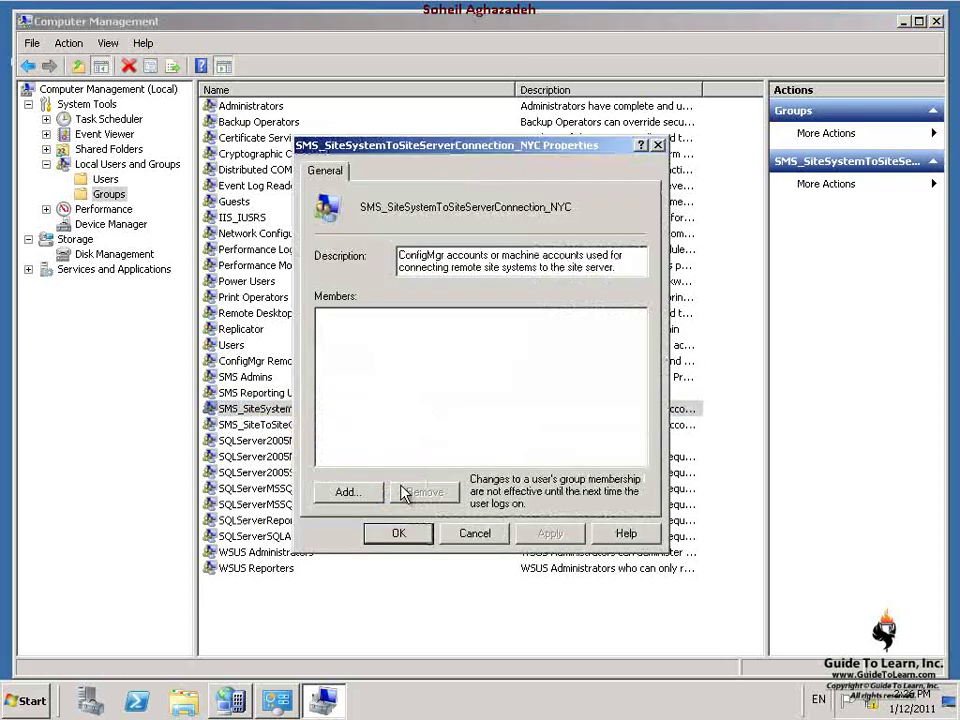
# Add computer account TOR-CFG1 to the group, searching Computers as an object type.
pyautogui.click(352, 494)
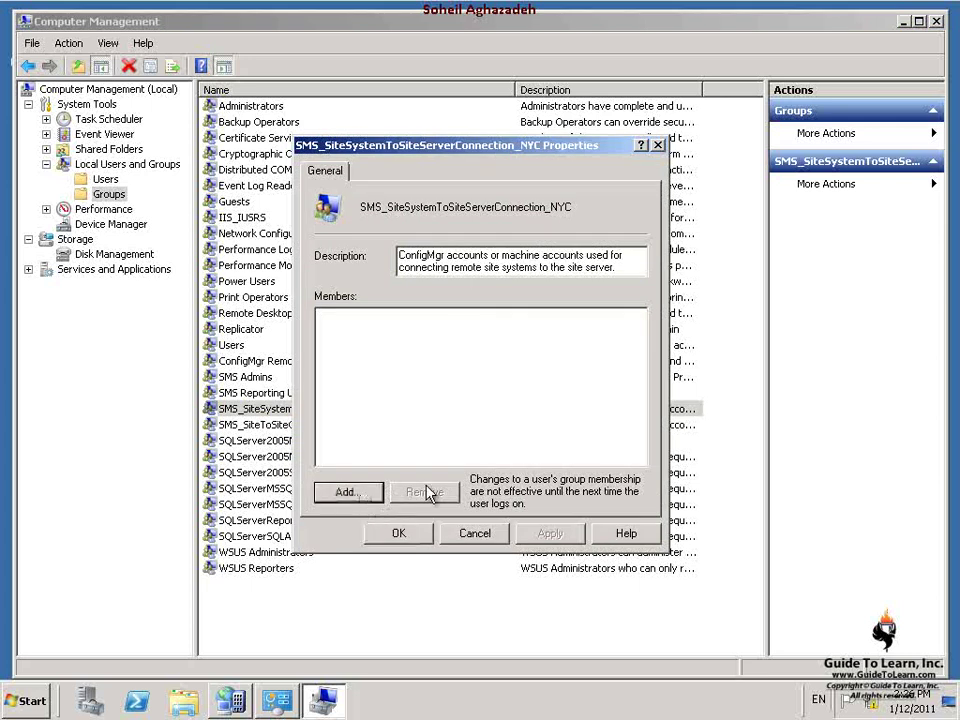
pyautogui.click(673, 213)
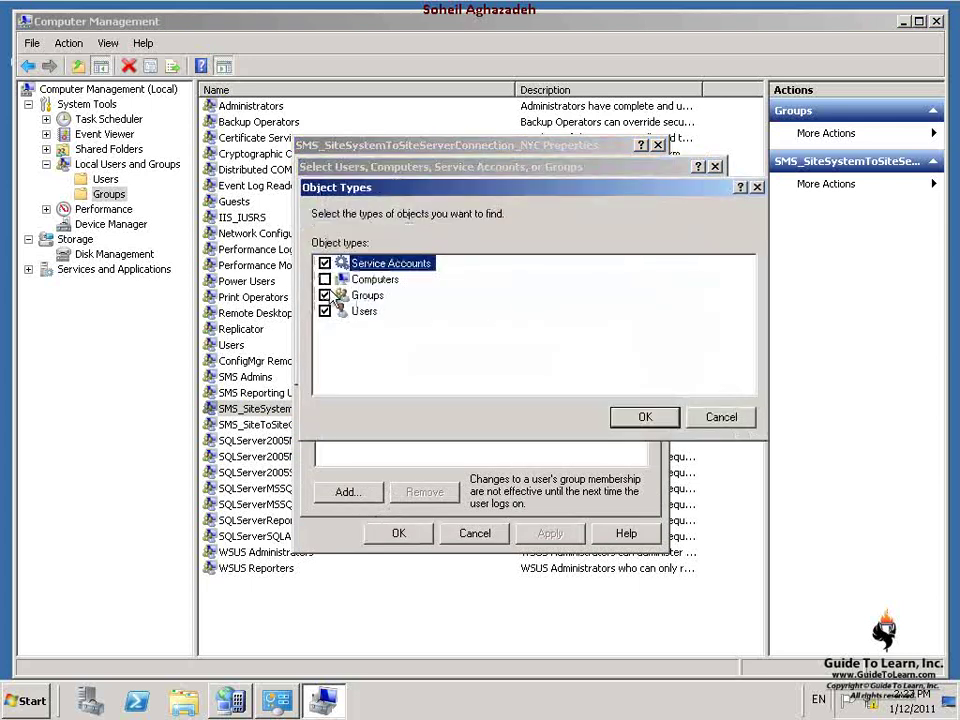
pyautogui.click(645, 417)
pyautogui.write('TOR-CFG')
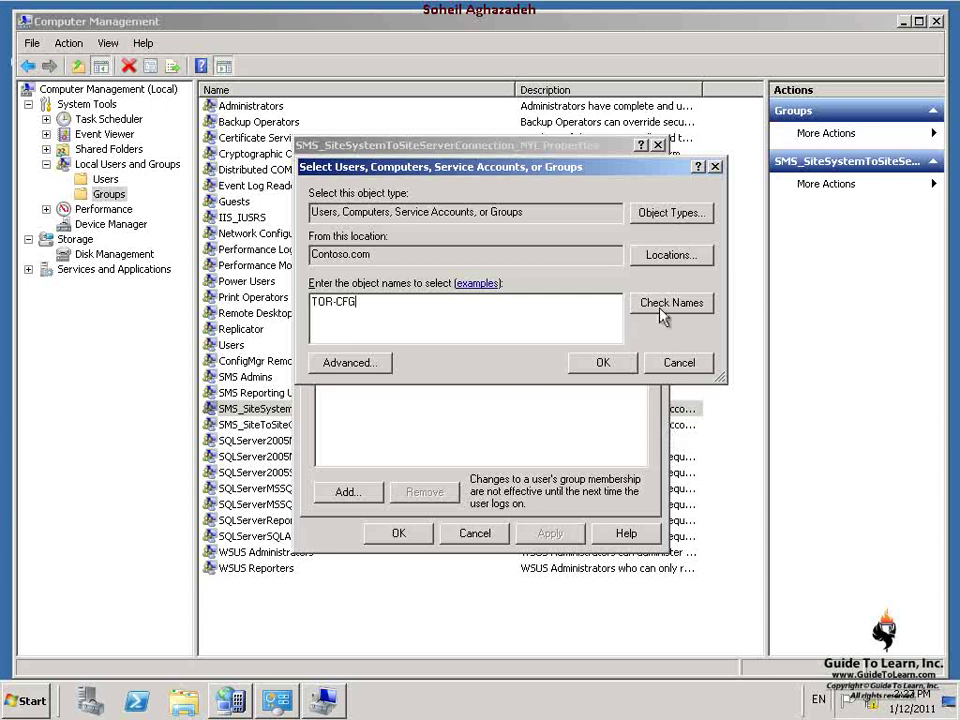
pyautogui.click(667, 303)
pyautogui.click(601, 362)
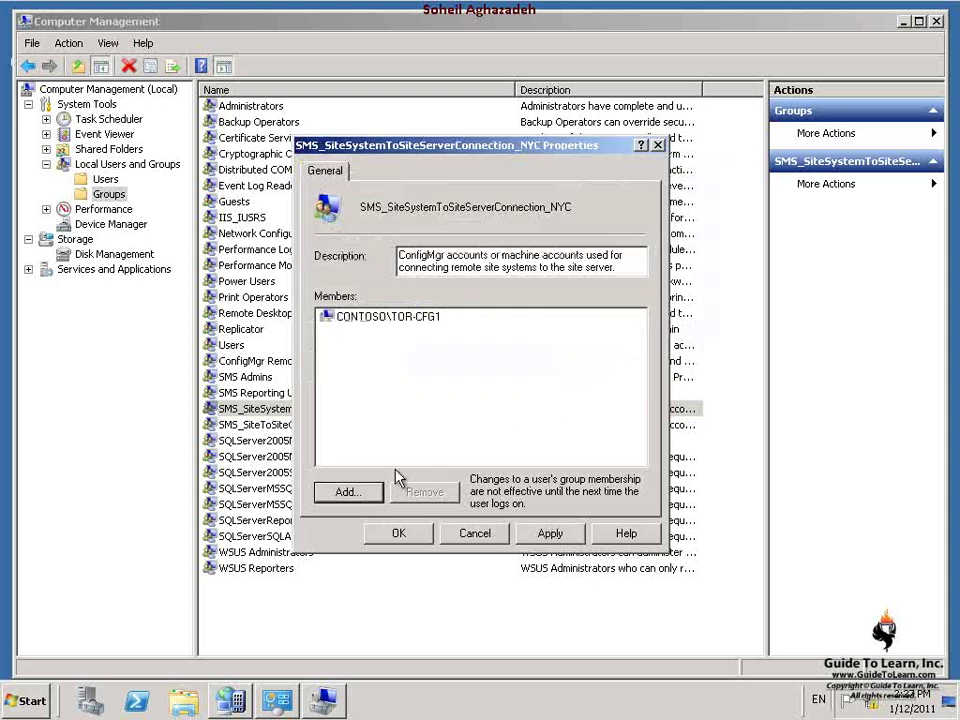
pyautogui.click(398, 534)
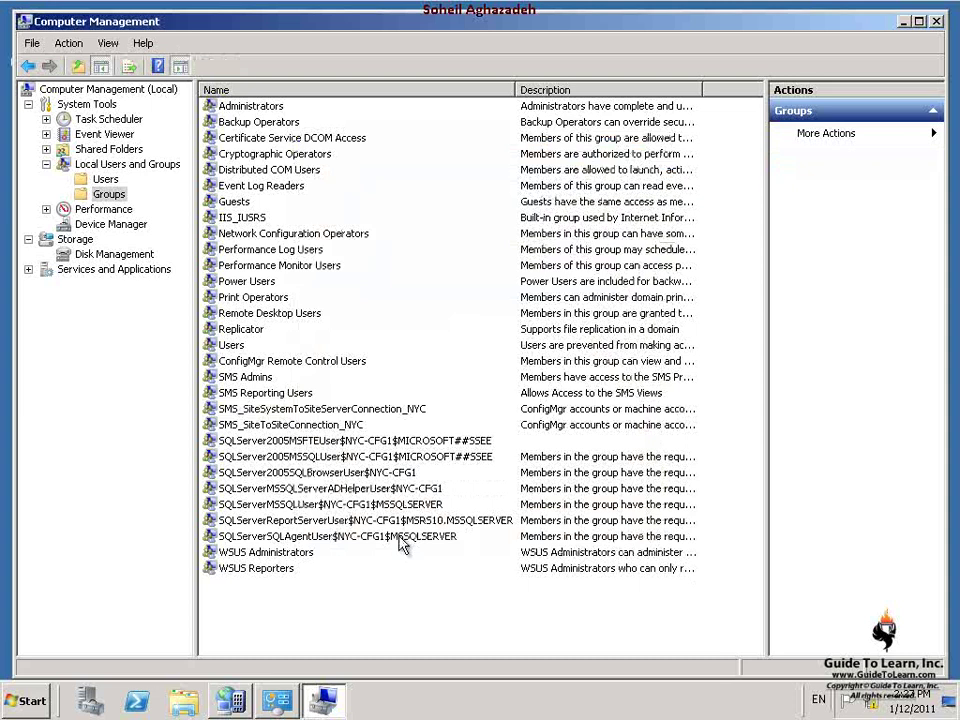
# Add computer TOR-CFG1 to SMS_SiteToSiteConnection_NYC, then close Computer Management.
pyautogui.rightClick(362, 429)
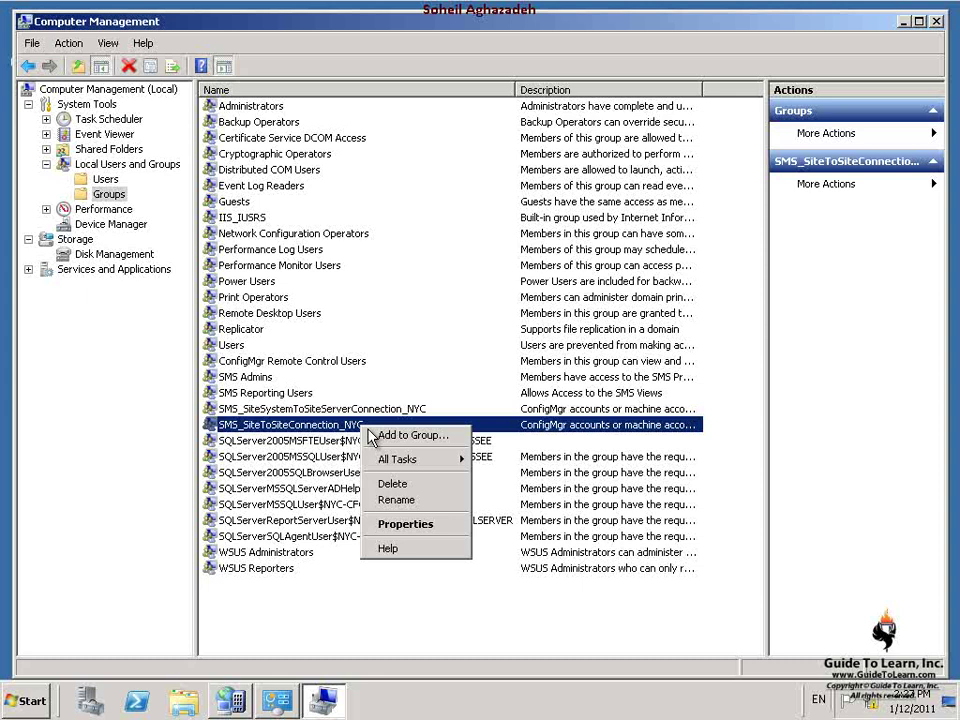
pyautogui.click(385, 440)
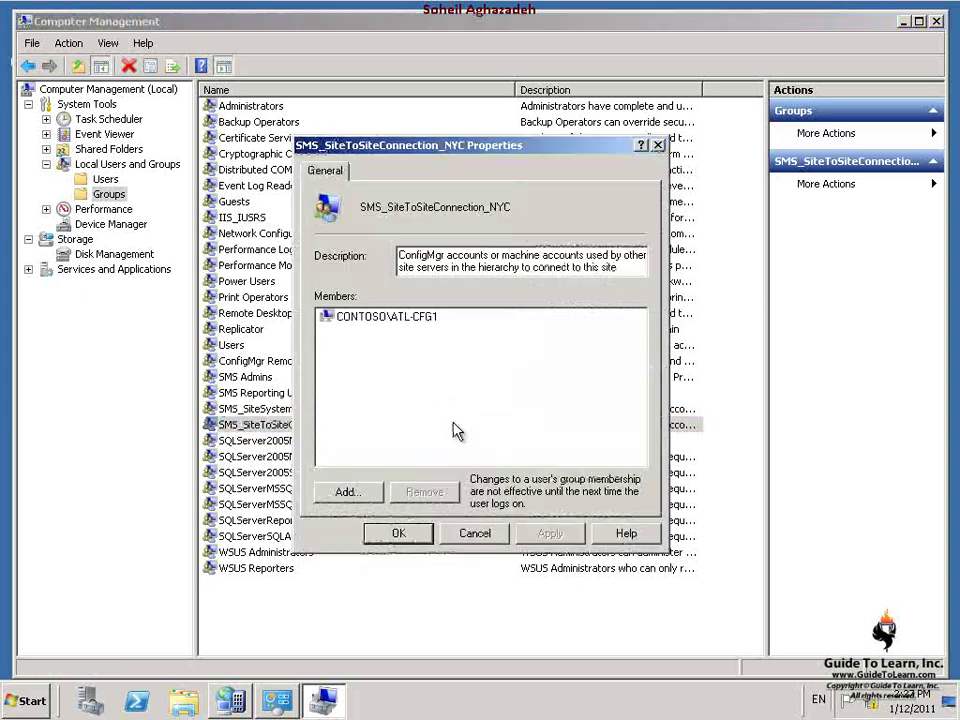
pyautogui.click(363, 492)
pyautogui.click(662, 216)
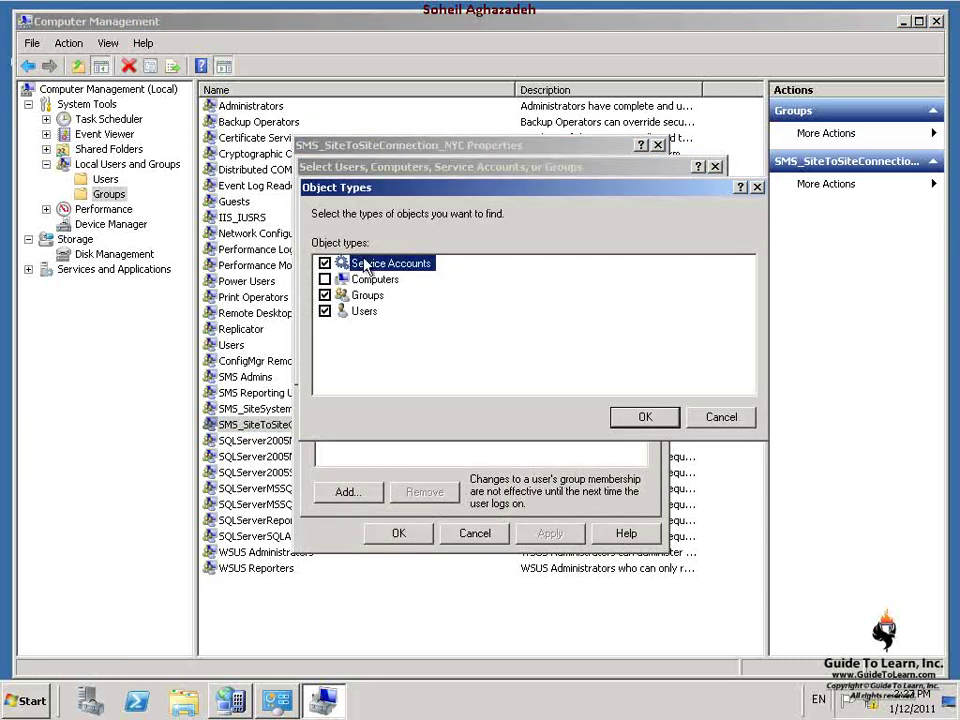
pyautogui.click(643, 416)
pyautogui.write('TOR')
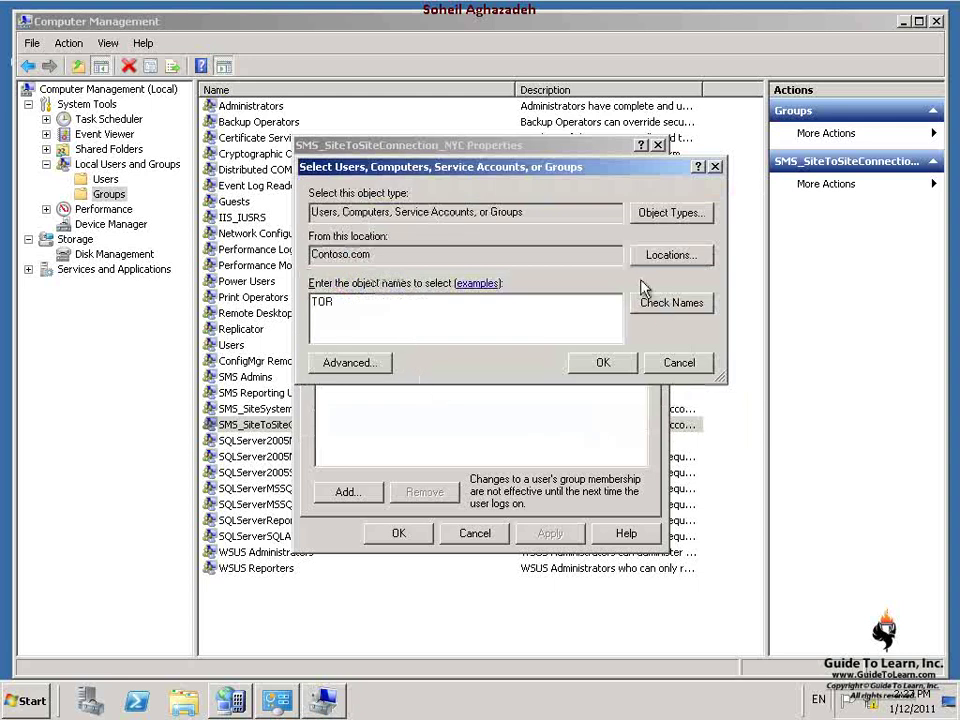
pyautogui.click(660, 304)
pyautogui.click(601, 364)
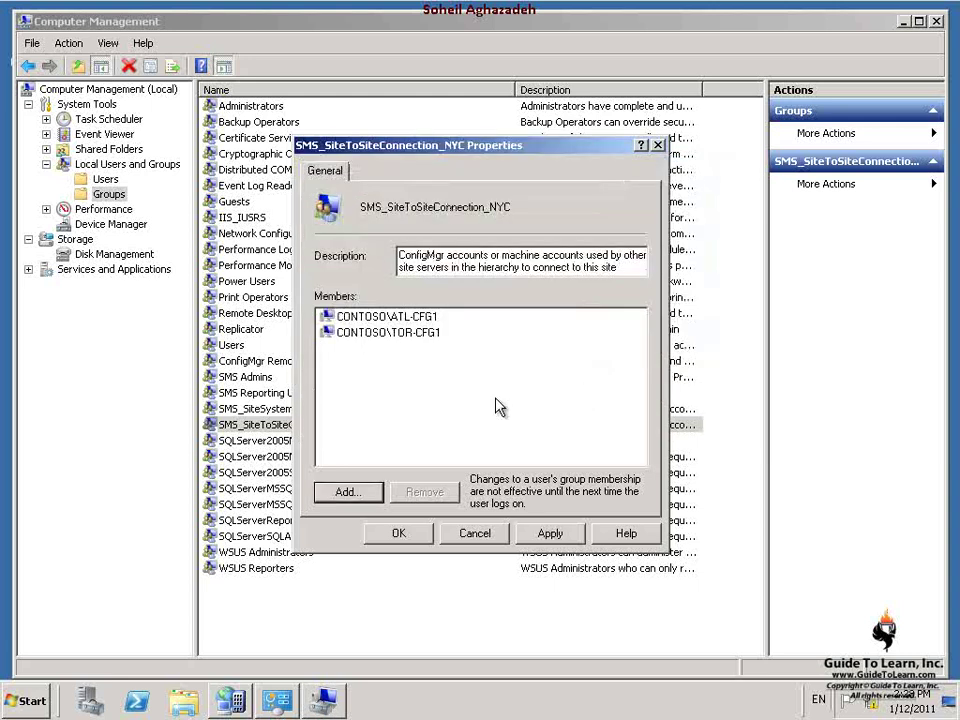
pyautogui.click(400, 533)
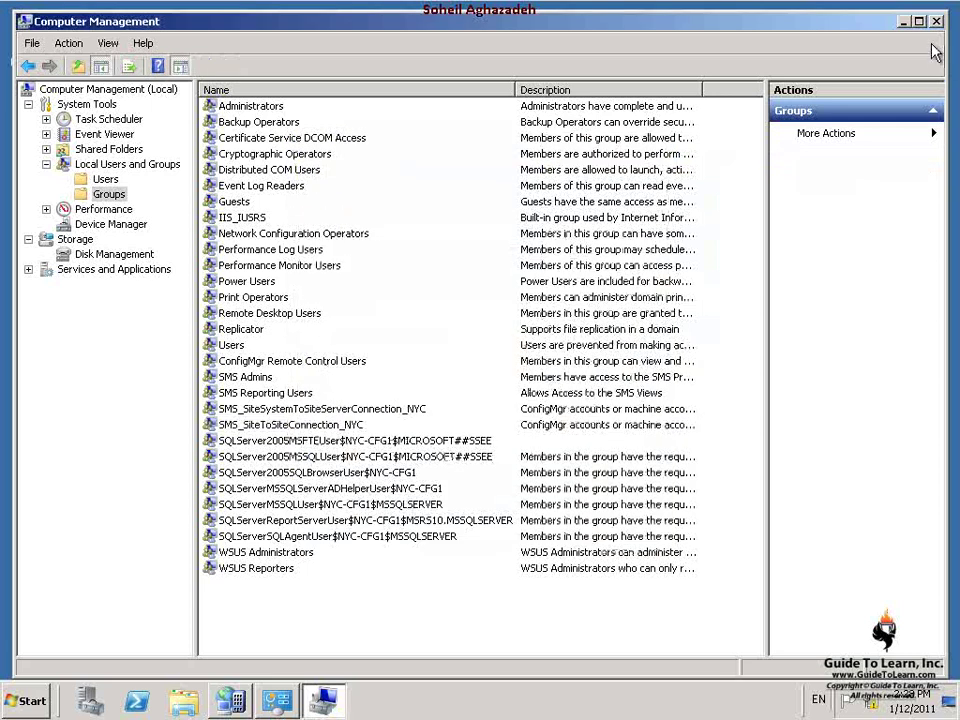
pyautogui.hotkey('alt', 'F4')
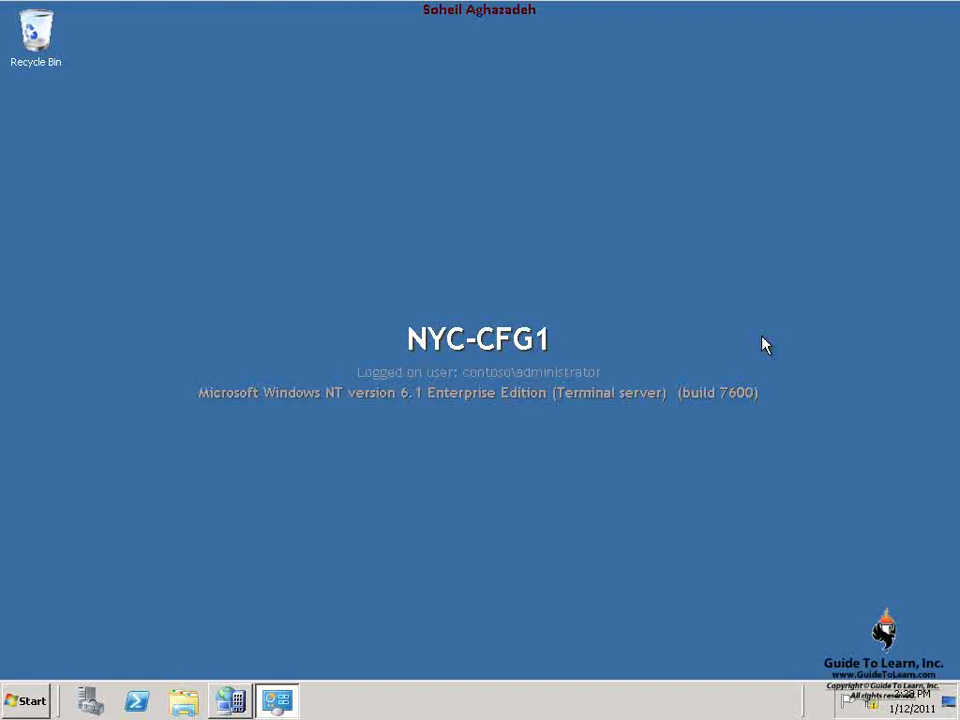
# Restore the console, collapse the NYC and Atlanta site trees, and bring up NYC - Central Site's actions.
pyautogui.click(230, 700)
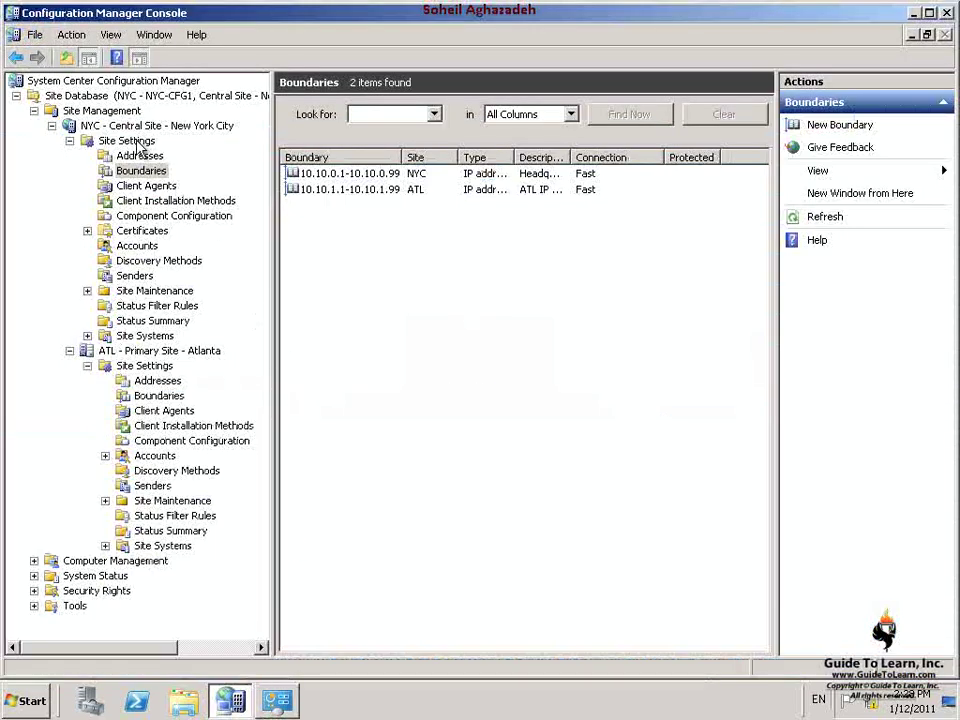
pyautogui.click(69, 140)
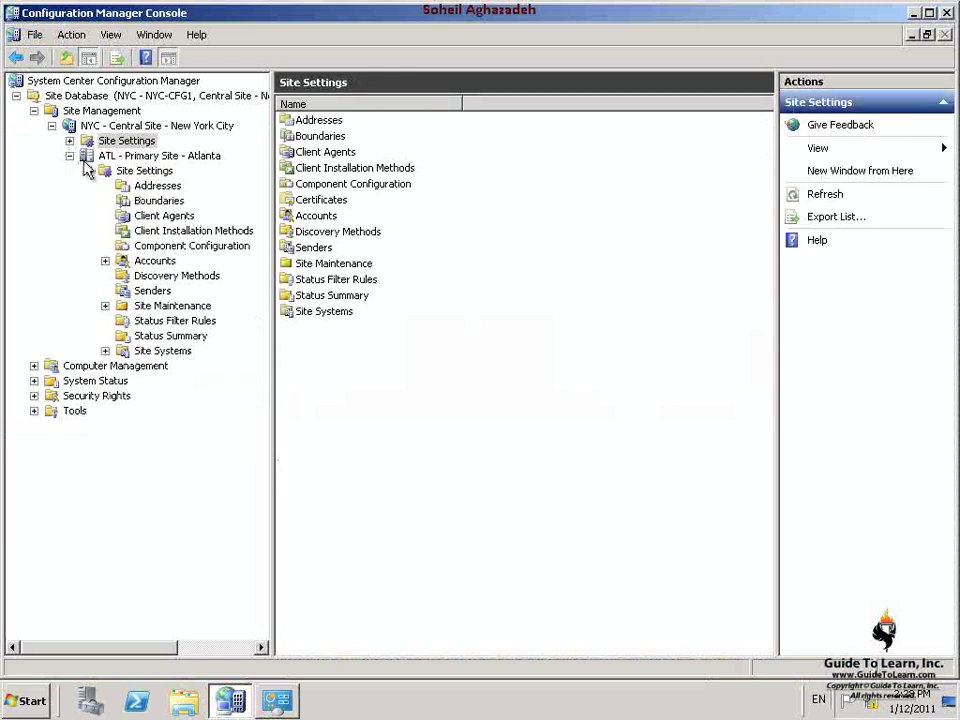
pyautogui.click(69, 155)
pyautogui.click(143, 127)
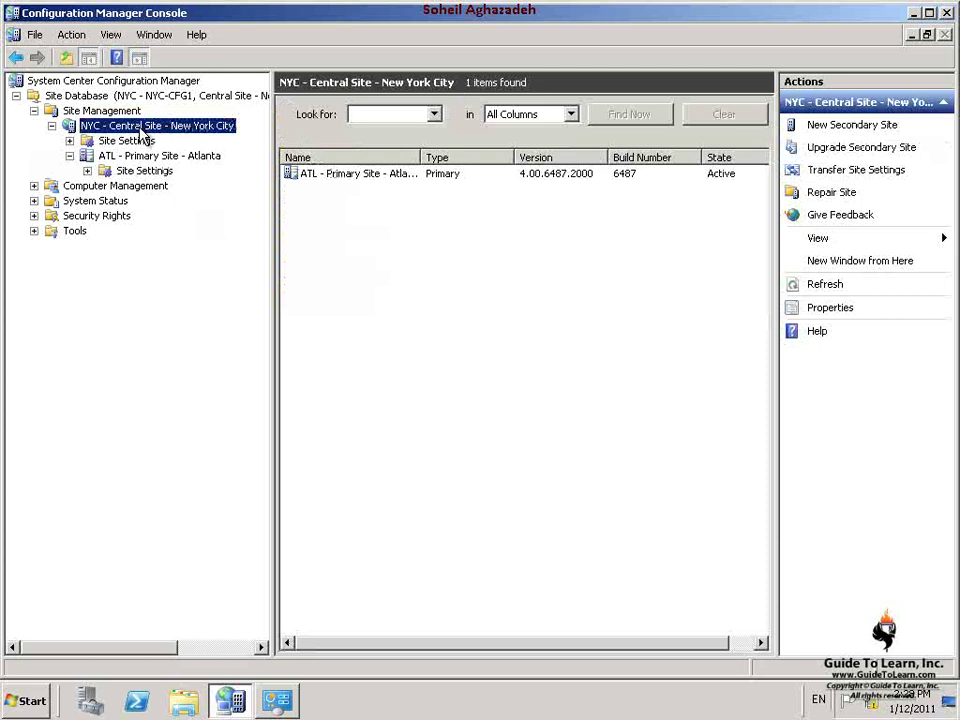
pyautogui.rightClick(143, 133)
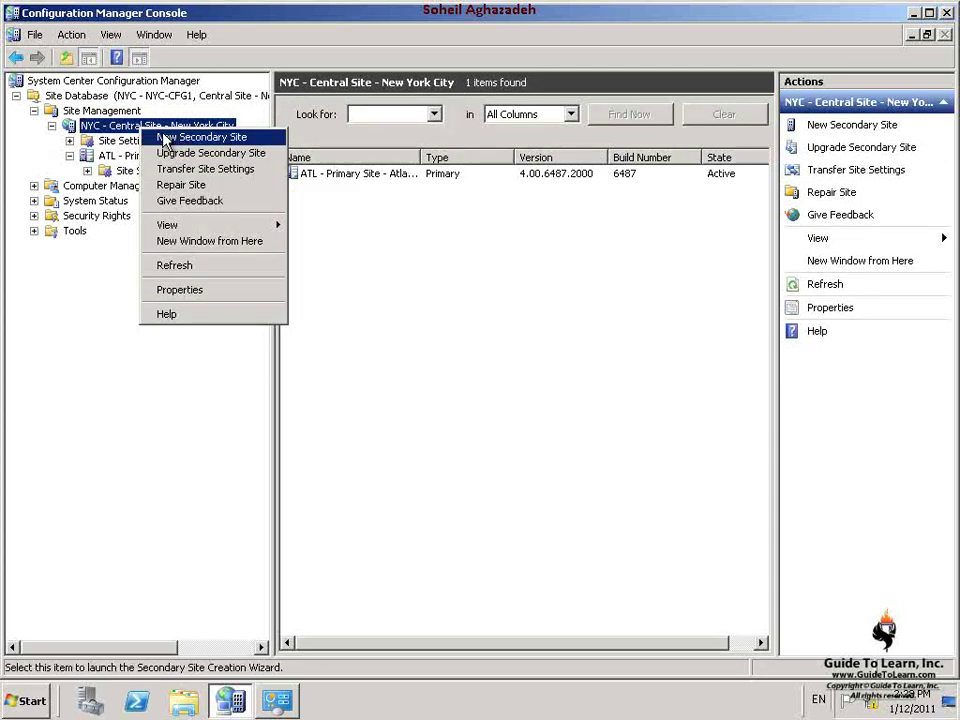
# Start a new secondary site with code TOR, name Secondary - Toronto, server TOR-CFG1, directory C:\Program Files\ConfigMgr.
pyautogui.click(165, 141)
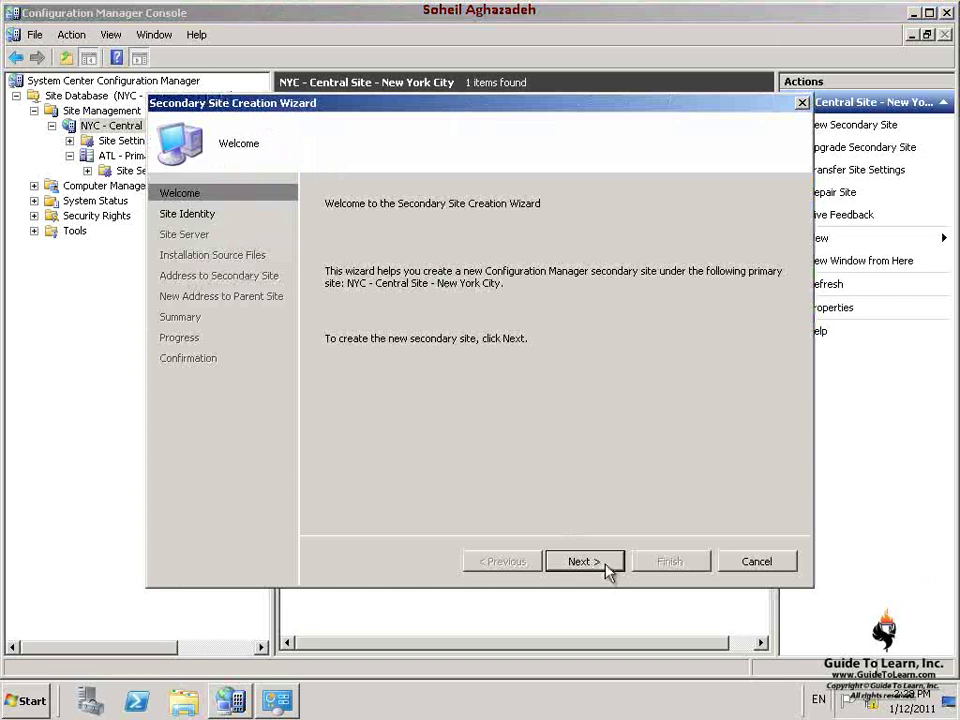
pyautogui.click(607, 567)
pyautogui.write('TOR')
pyautogui.press('Tab')
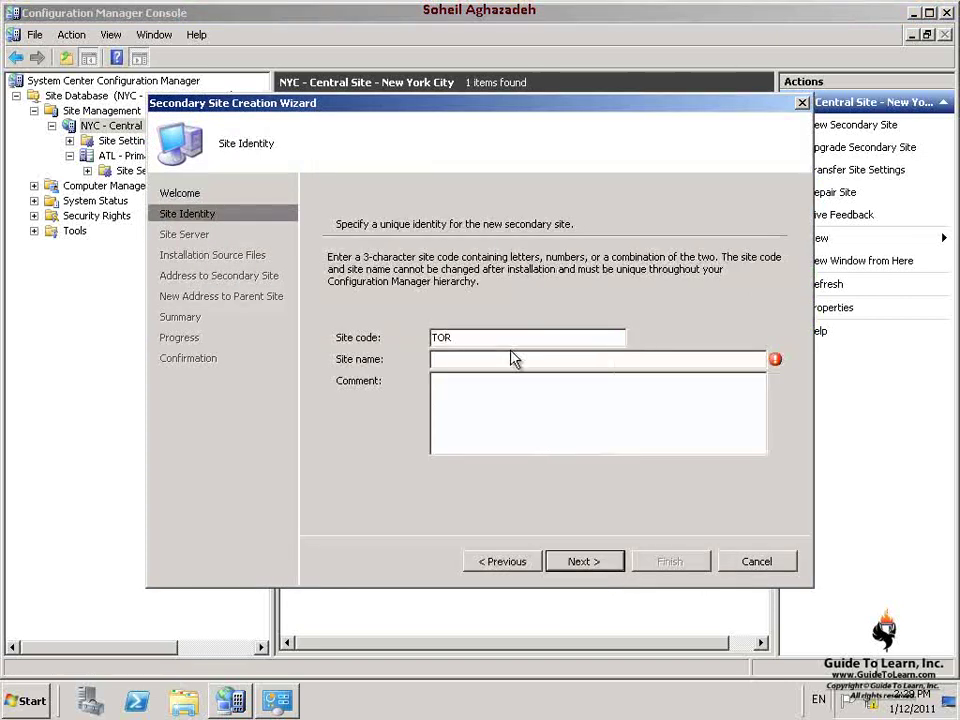
pyautogui.write('Seci')
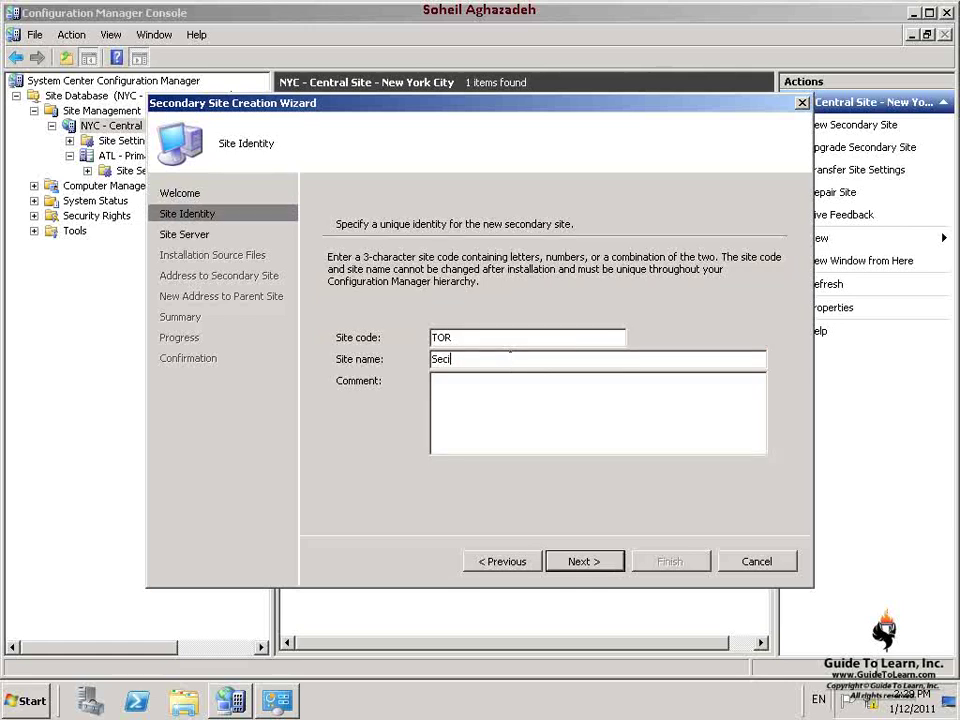
pyautogui.write('ondary - Toronto')
pyautogui.click(615, 566)
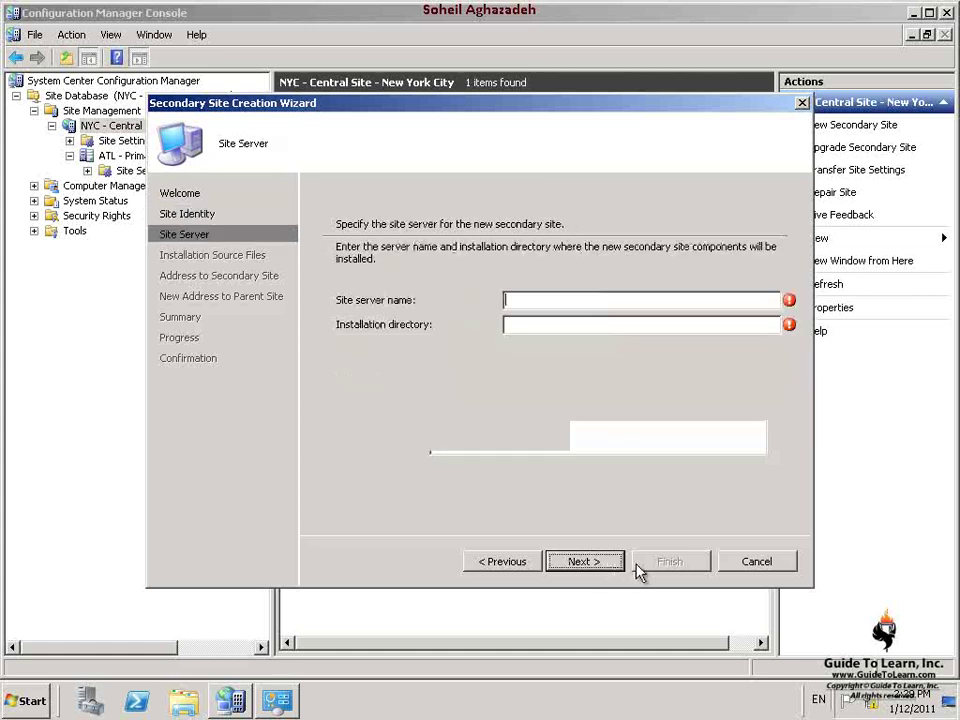
pyautogui.write('TOR-CFG1')
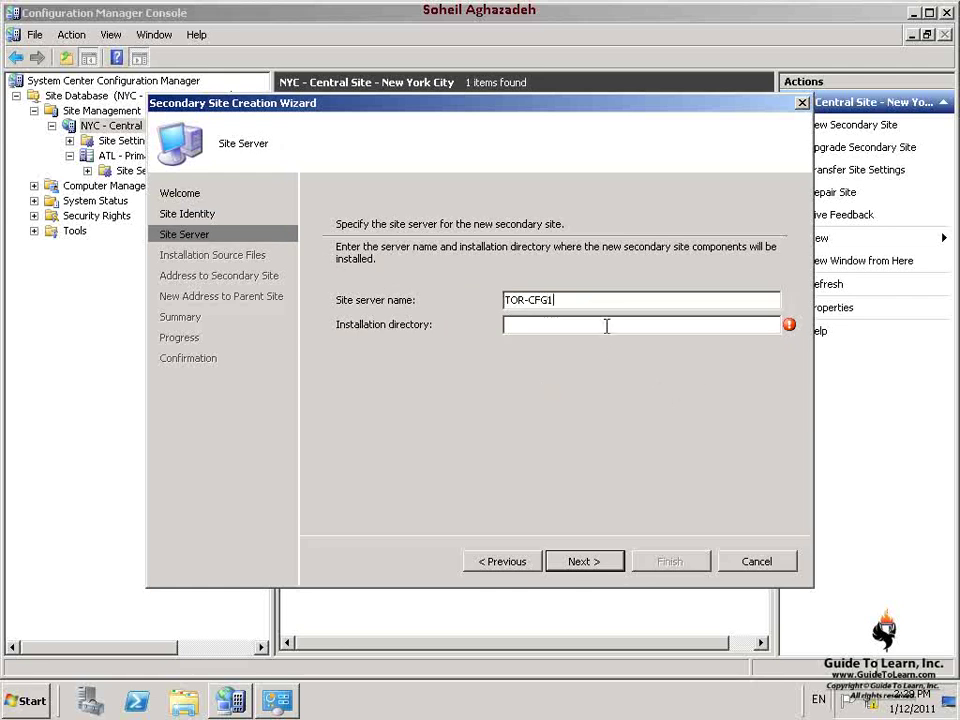
pyautogui.click(608, 326)
pyautogui.write('C:\\Program Files\\ConfigMgr')
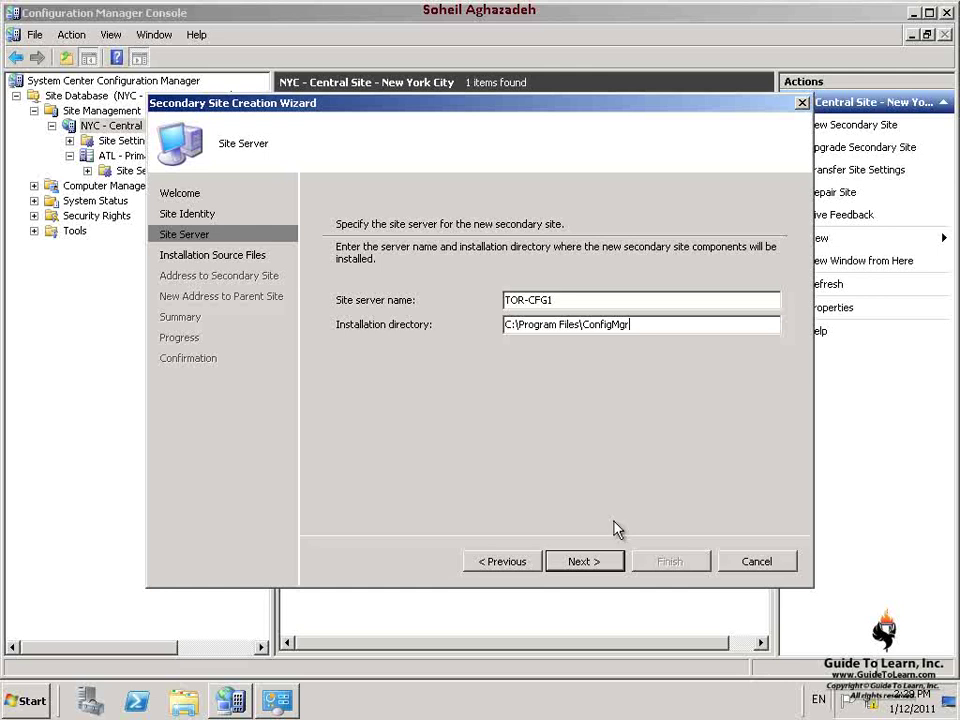
# Keep network copy and the default sender and parent addresses, and finish creating site TOR.
pyautogui.click(595, 565)
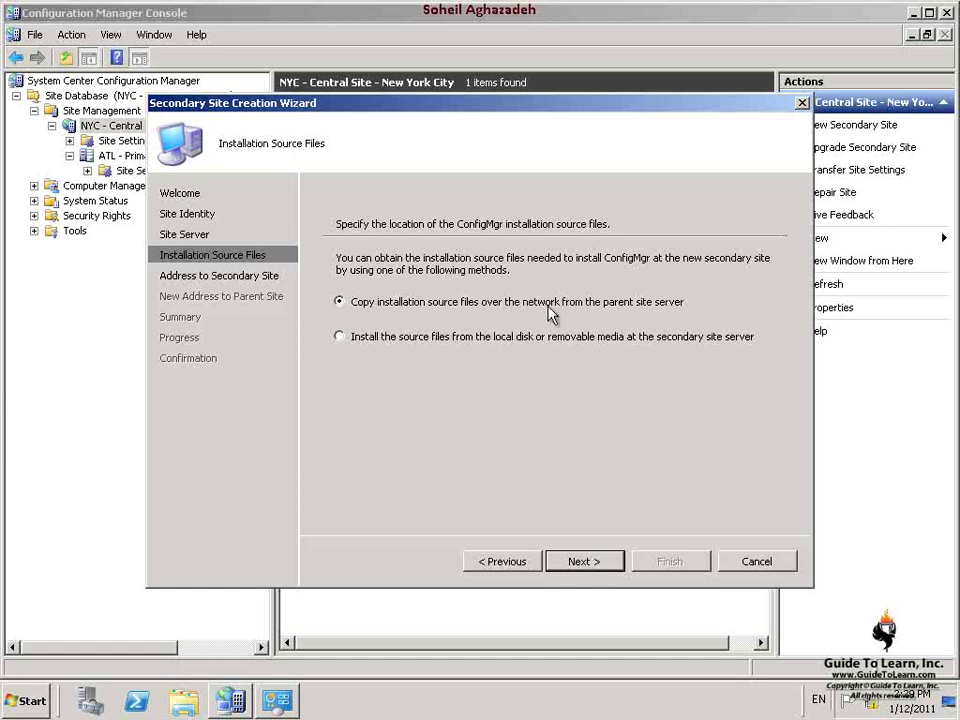
pyautogui.click(604, 563)
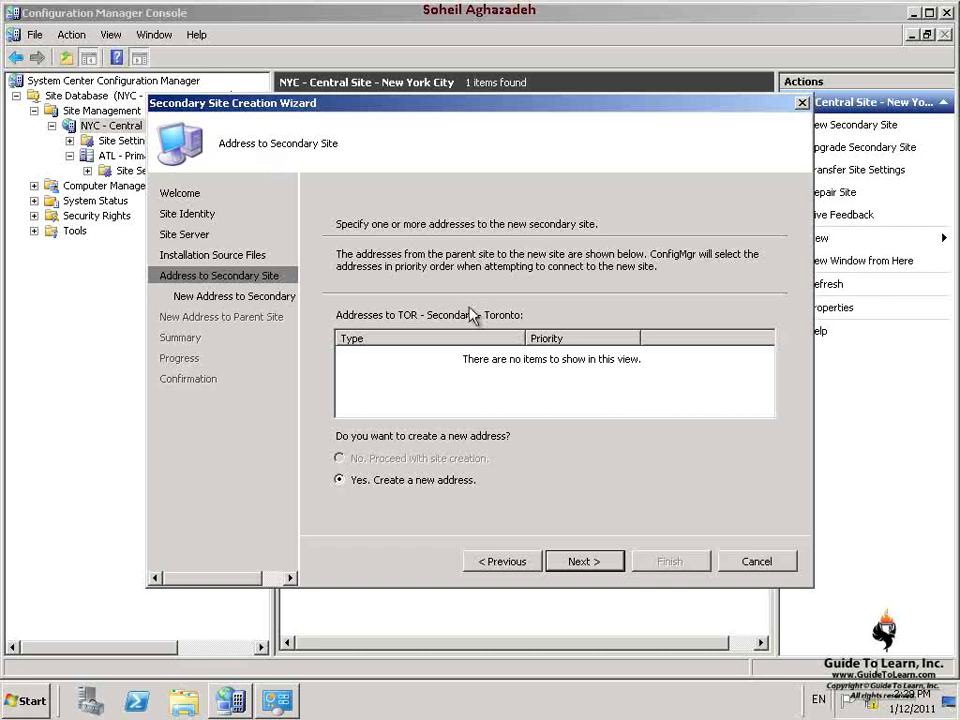
pyautogui.click(591, 563)
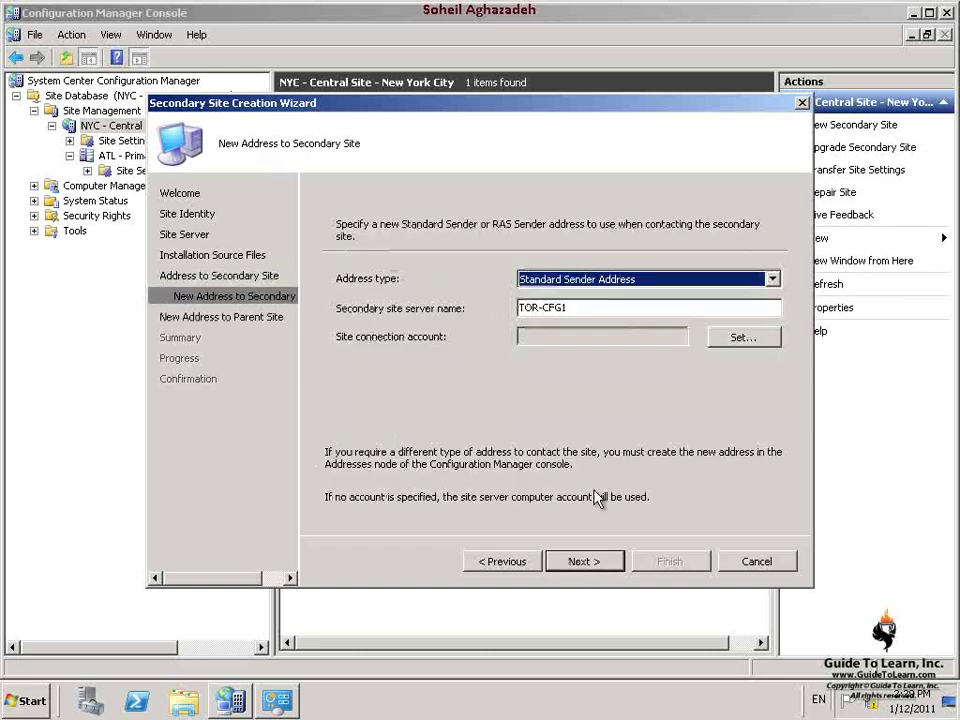
pyautogui.click(591, 563)
pyautogui.click(587, 568)
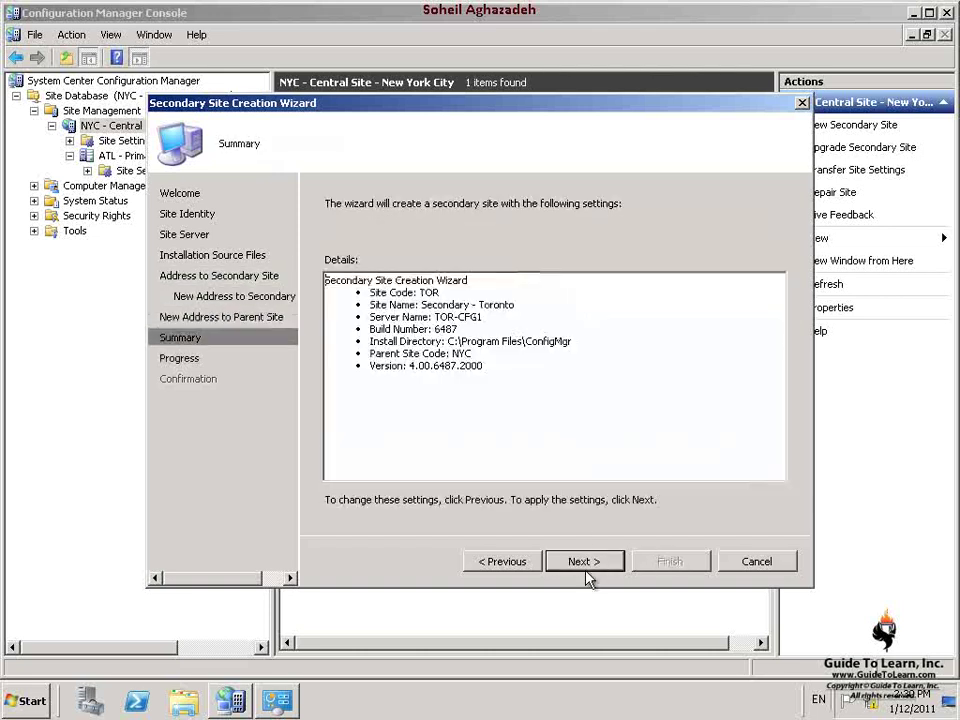
pyautogui.click(600, 565)
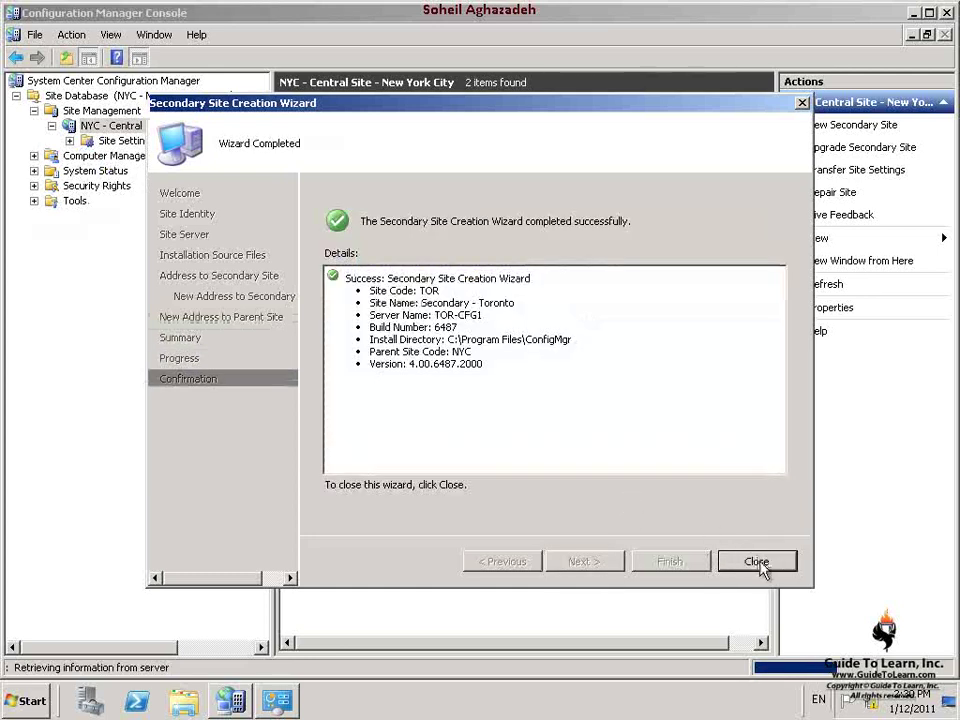
pyautogui.click(757, 562)
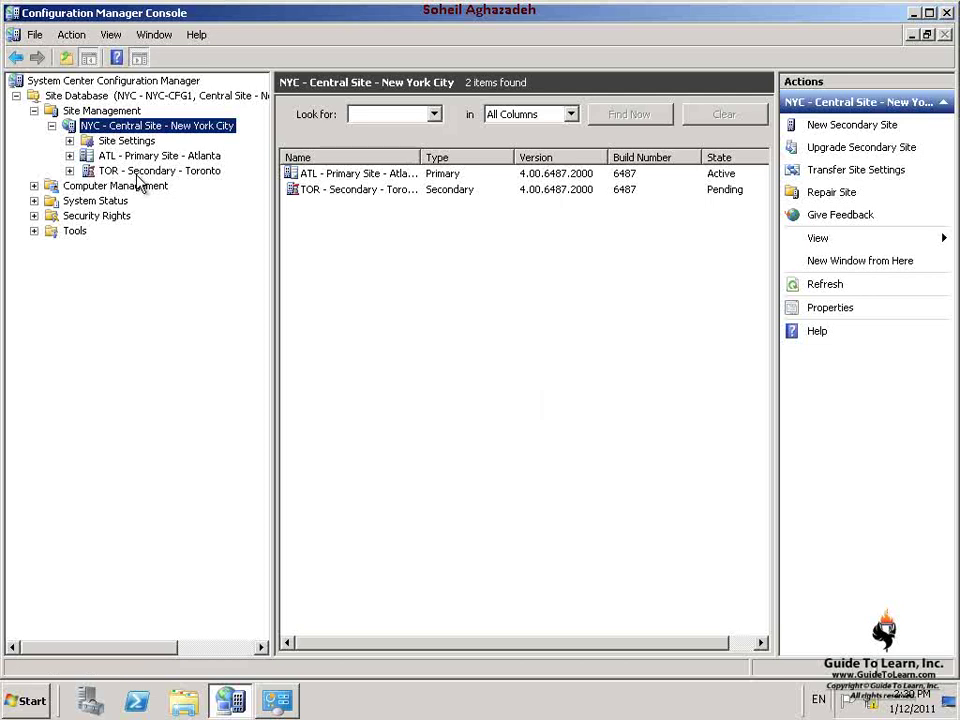
# Refresh NYC - Central Site so TOR shows Active, then expand TOR and its Site Settings.
pyautogui.rightClick(136, 131)
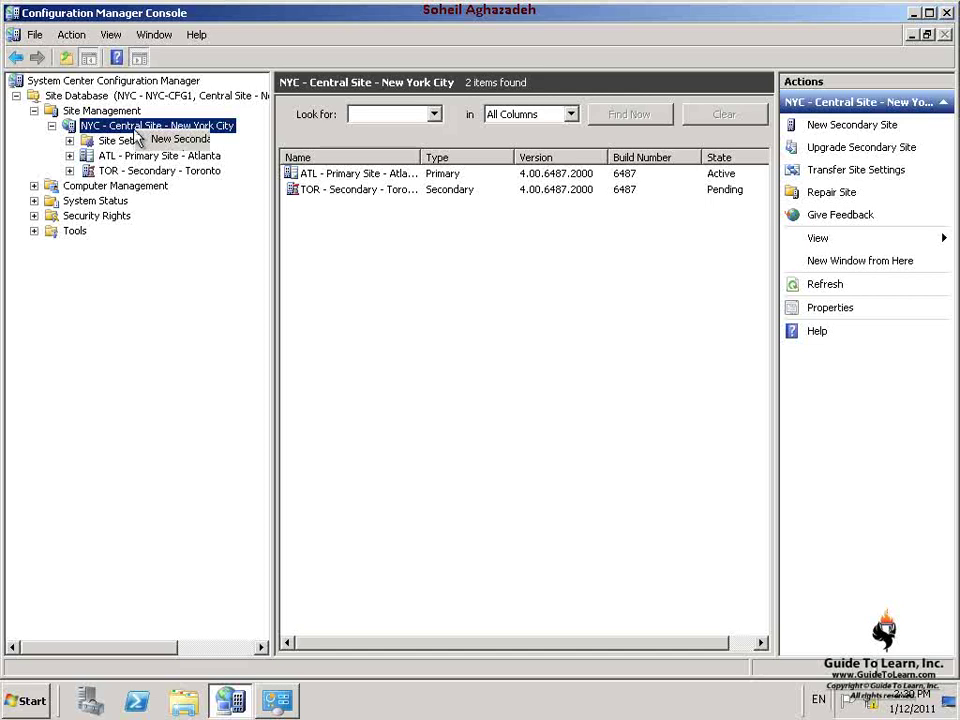
pyautogui.click(176, 267)
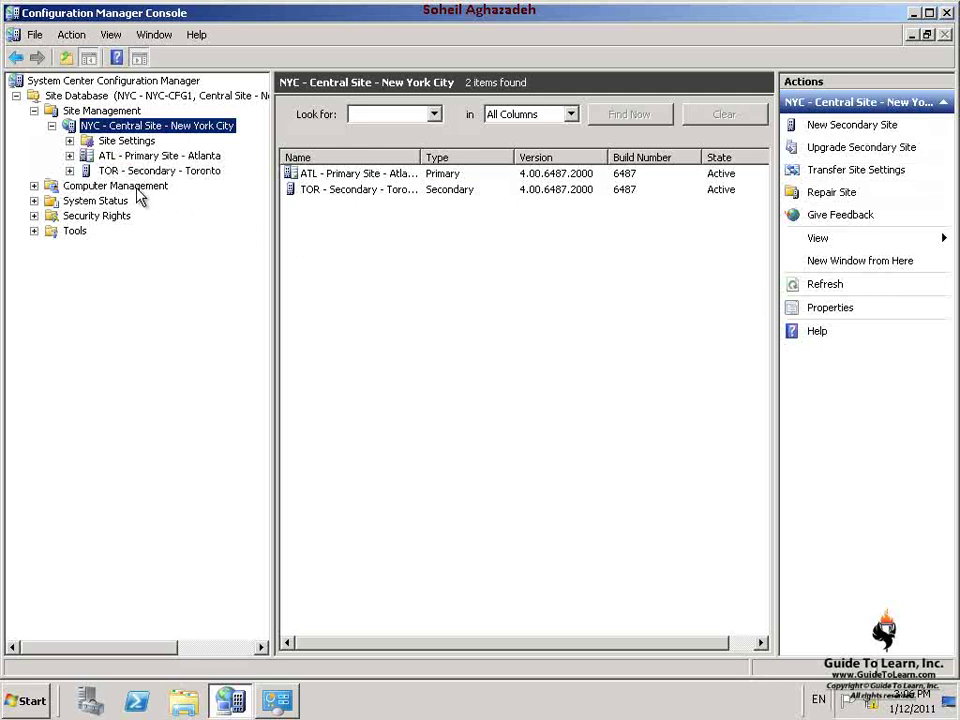
pyautogui.click(69, 171)
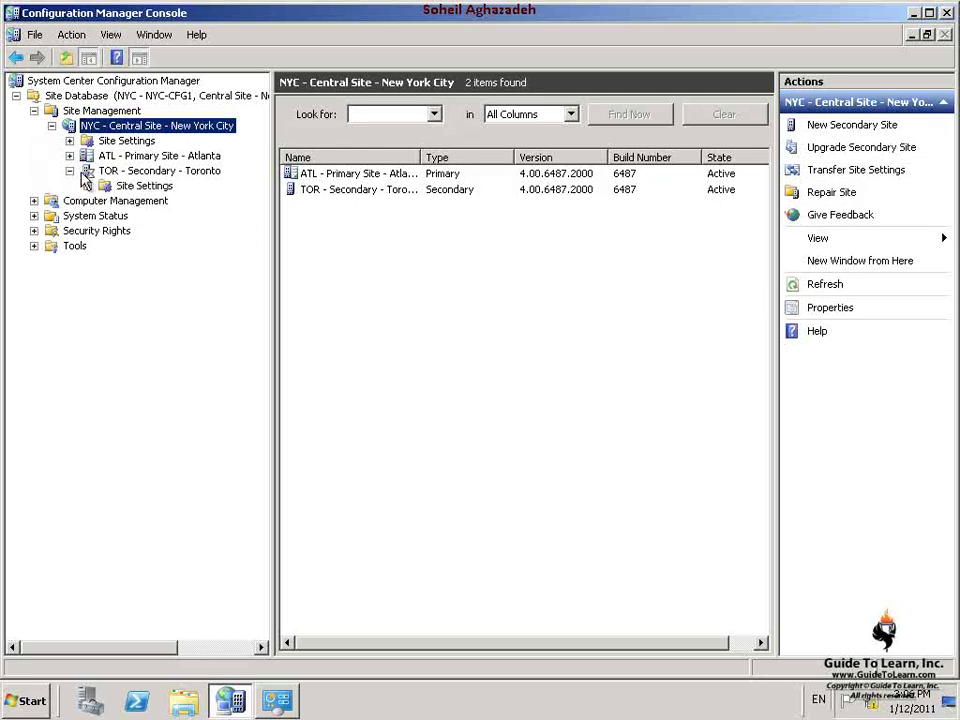
pyautogui.click(87, 186)
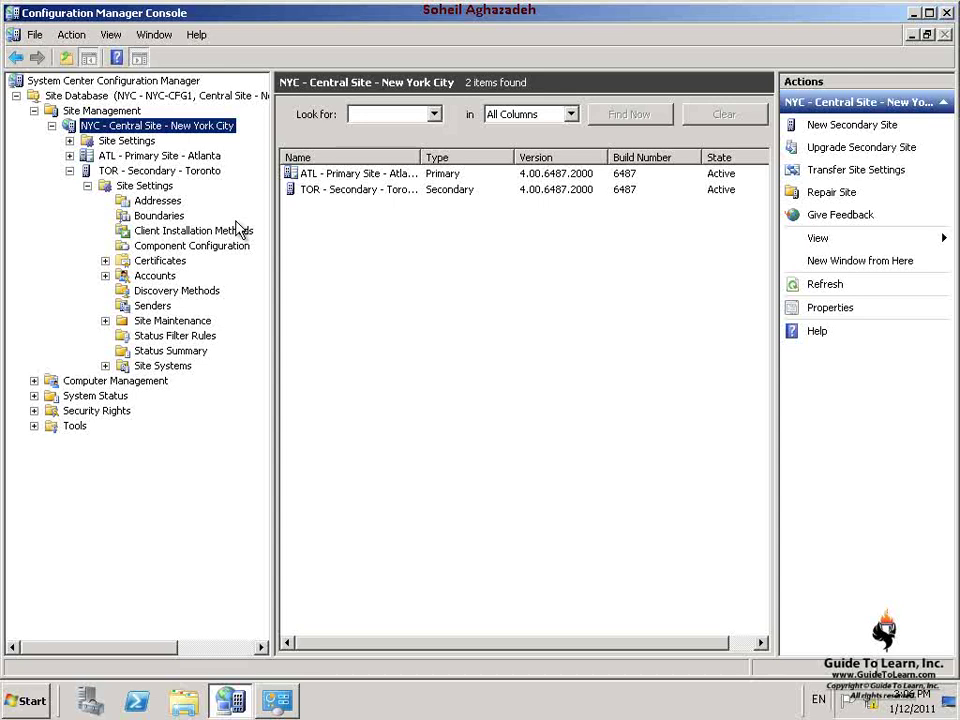
# Create boundary 'TOR IP Range / 10.10.2.1-99' as IP address range 10.10.2.1 to 10.10.2.99.
pyautogui.click(168, 220)
pyautogui.rightClick(178, 219)
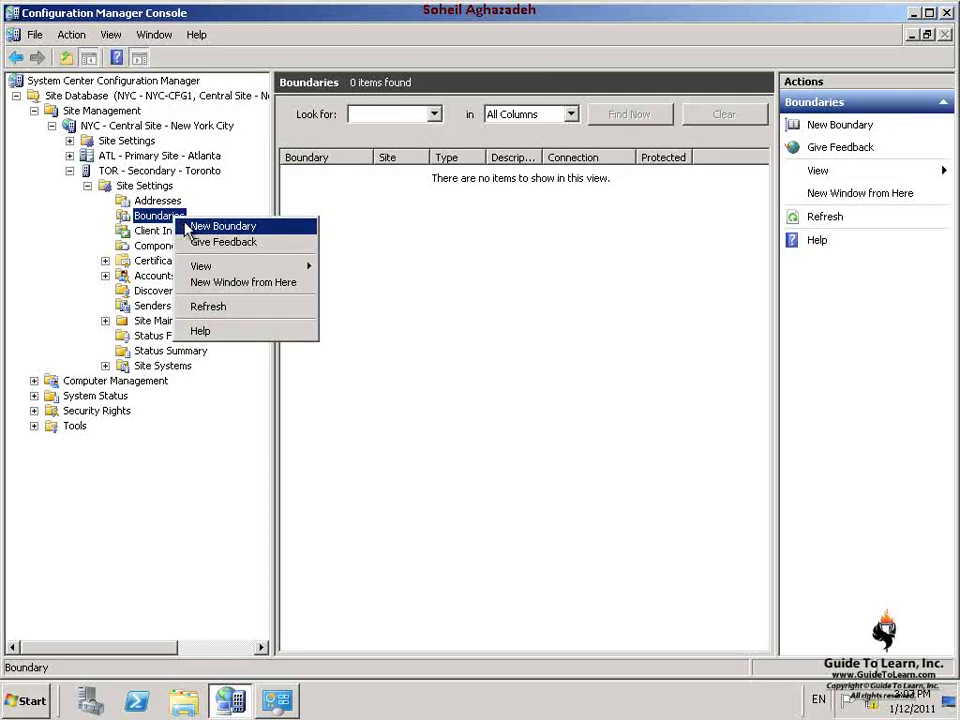
pyautogui.click(199, 226)
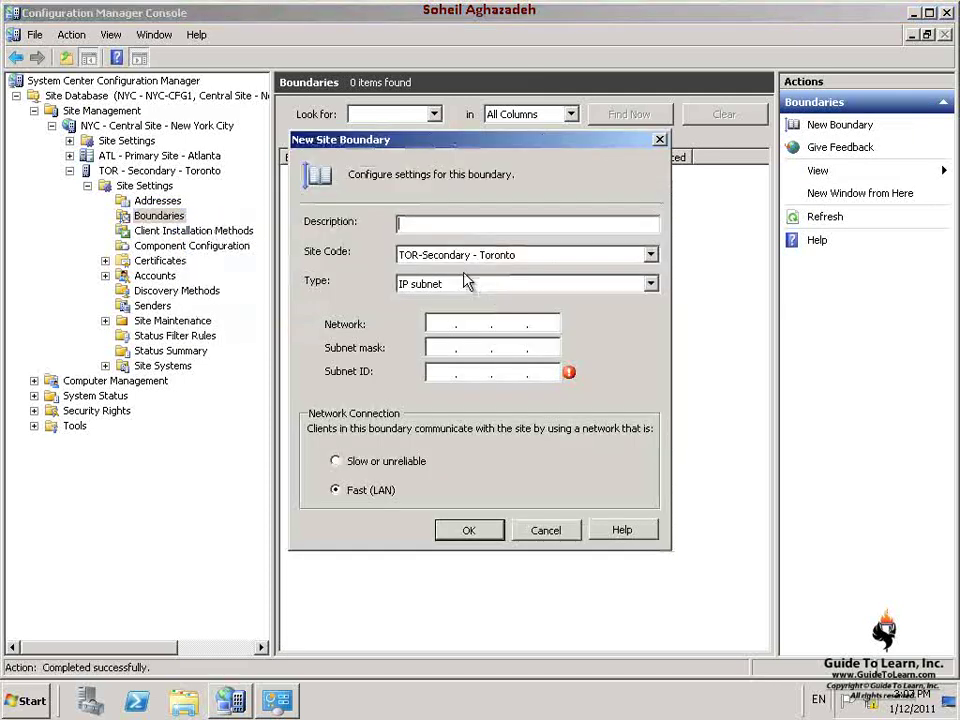
pyautogui.click(398, 222)
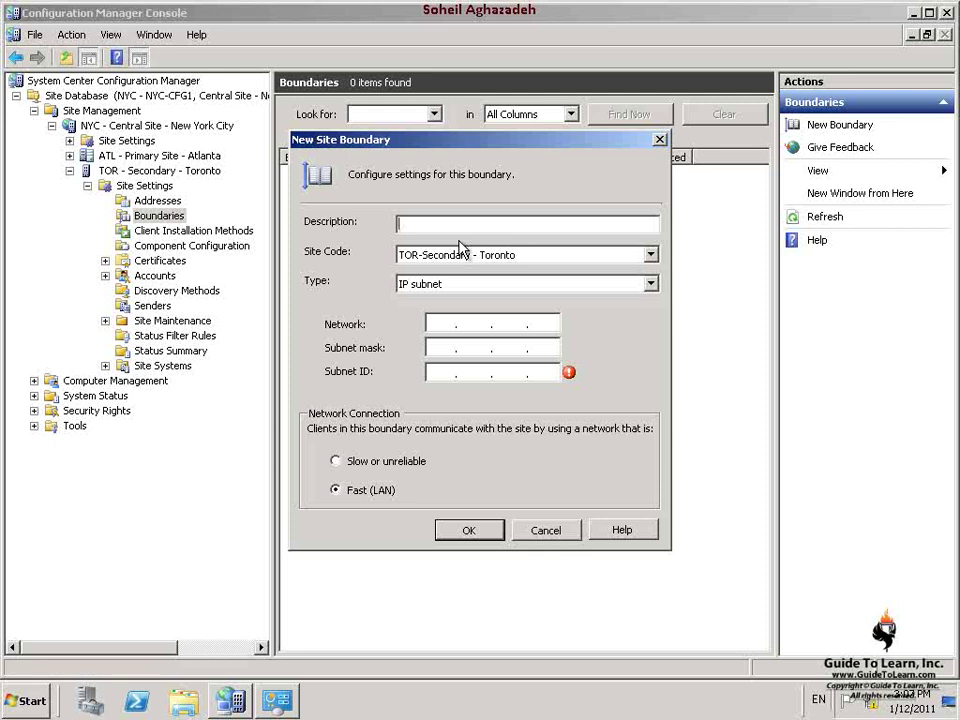
pyautogui.write('TOR IP Range / 10.10.2.1-99')
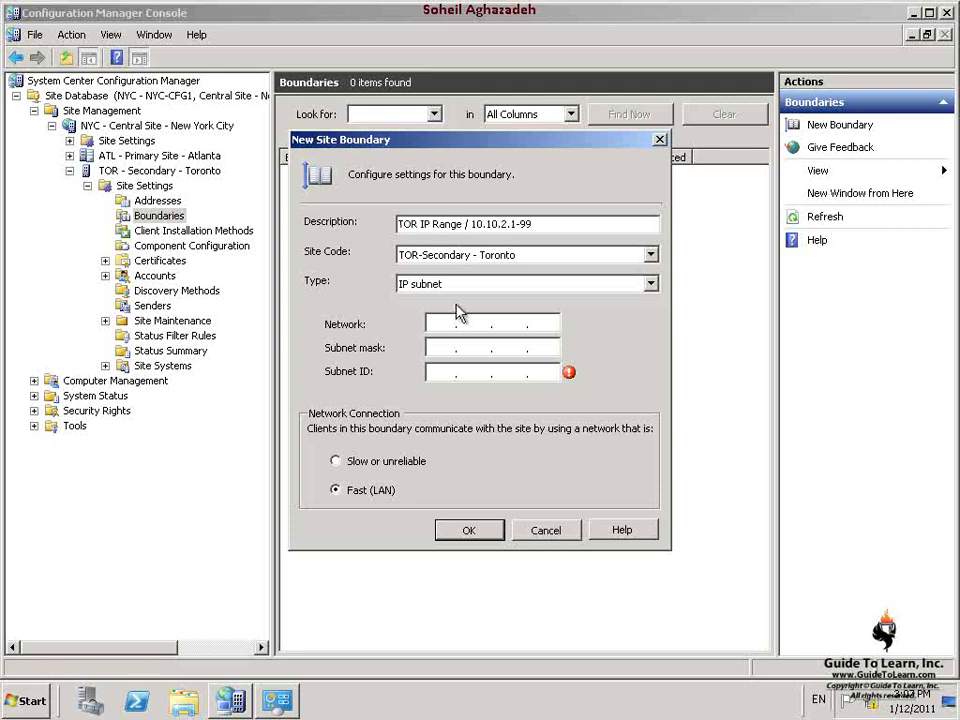
pyautogui.click(460, 284)
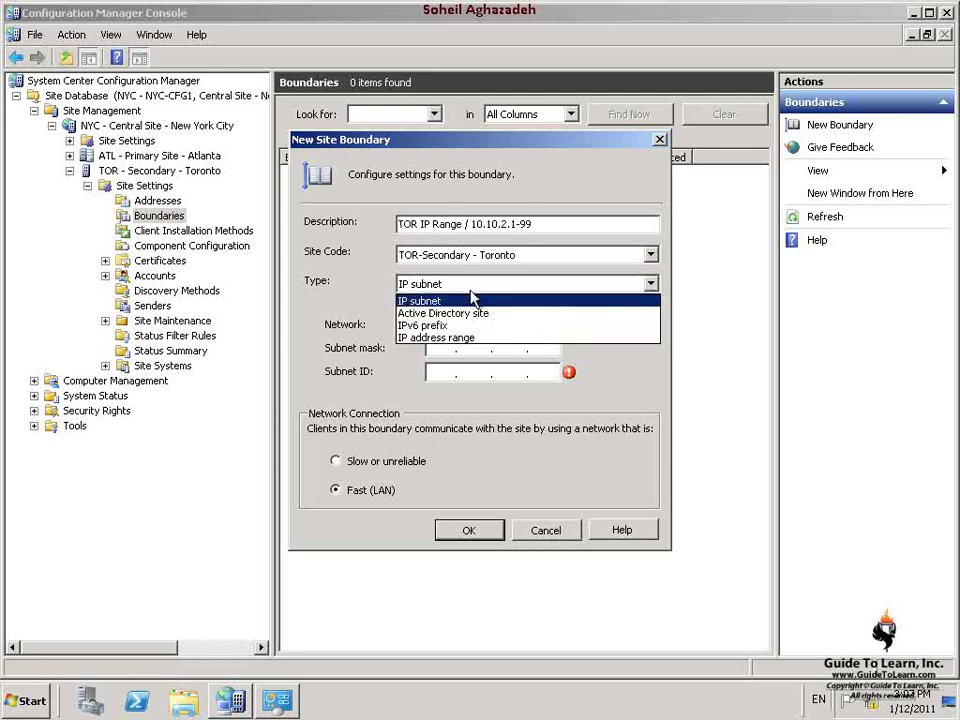
pyautogui.click(458, 337)
pyautogui.write('10.10.2.1')
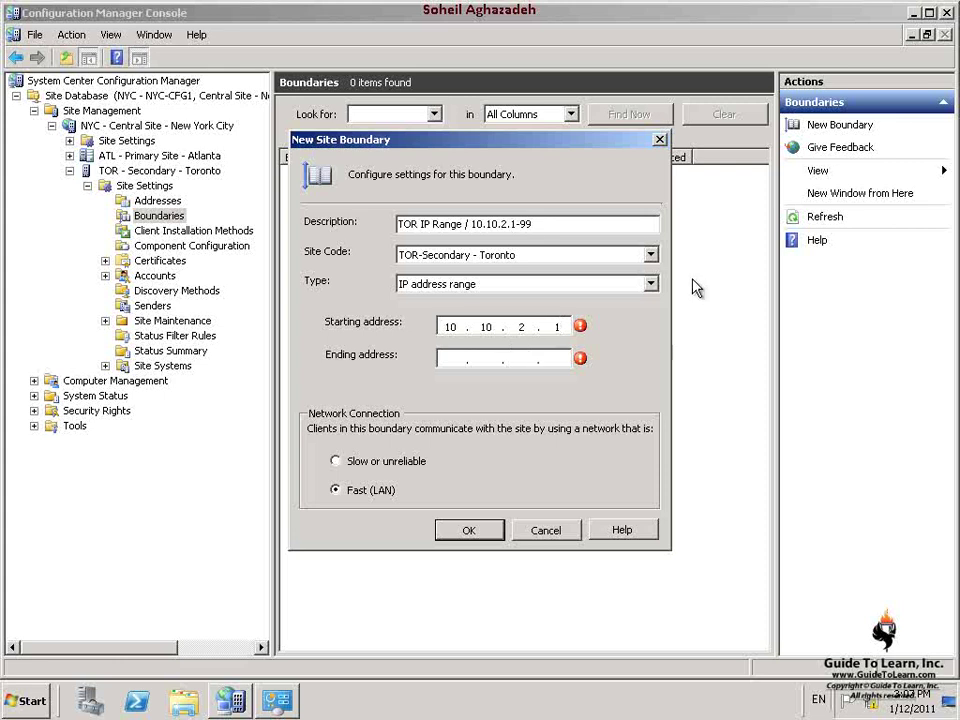
pyautogui.write('10.10.2.99')
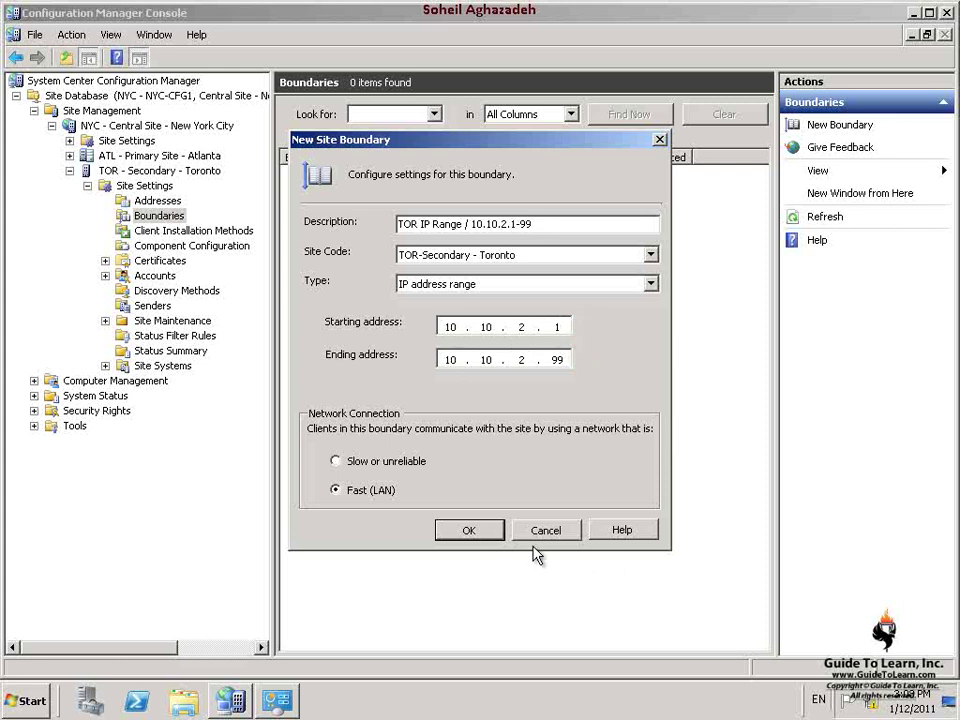
pyautogui.press('Return')
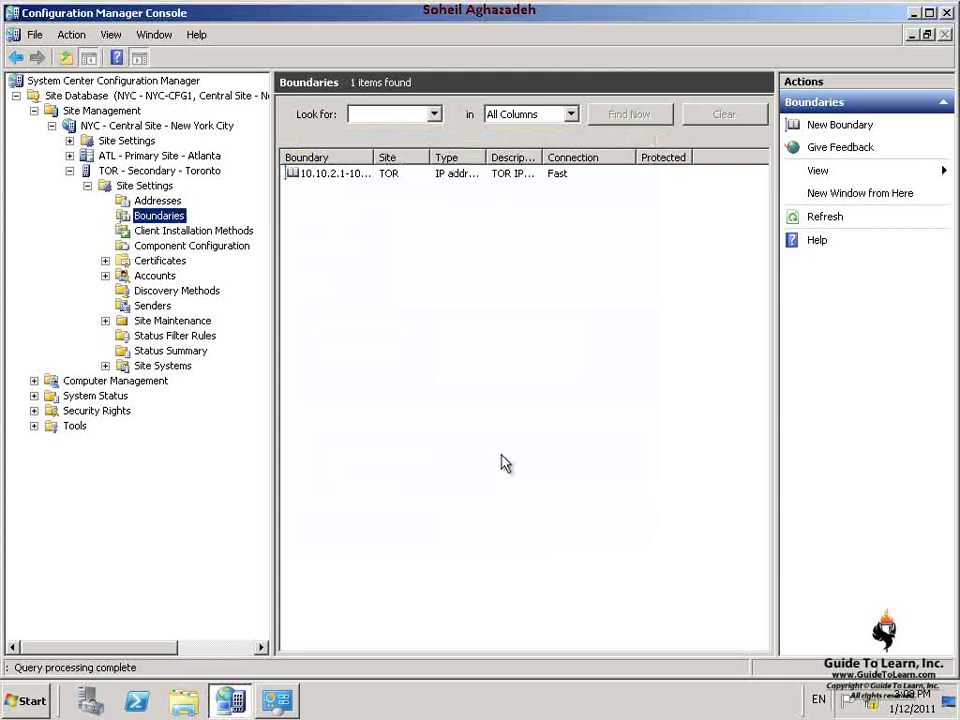
pyautogui.doubleClick(374, 157)
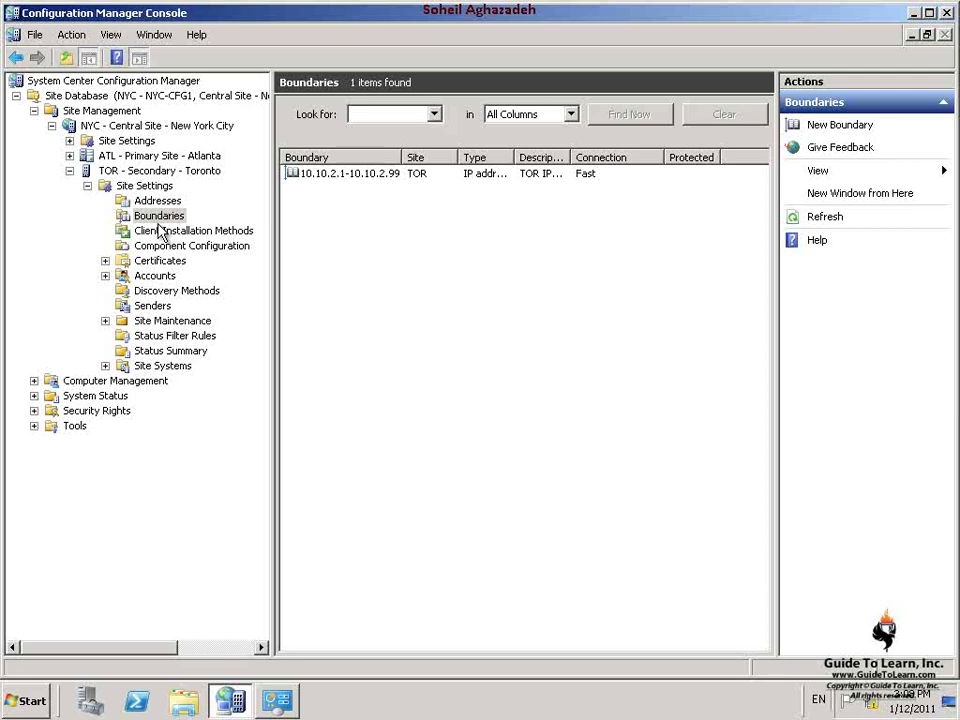
pyautogui.click(105, 366)
# Start adding new roles to \\TOR-CFG1 with intranet FQDN TOR-CFG1.Contoso.com.
pyautogui.click(199, 381)
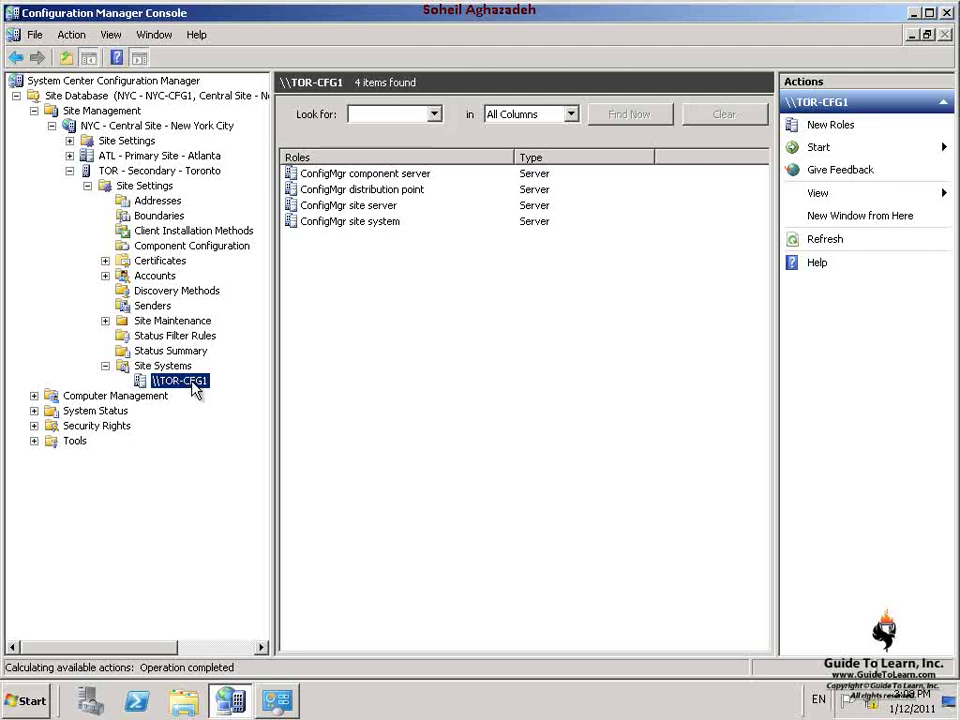
pyautogui.rightClick(196, 389)
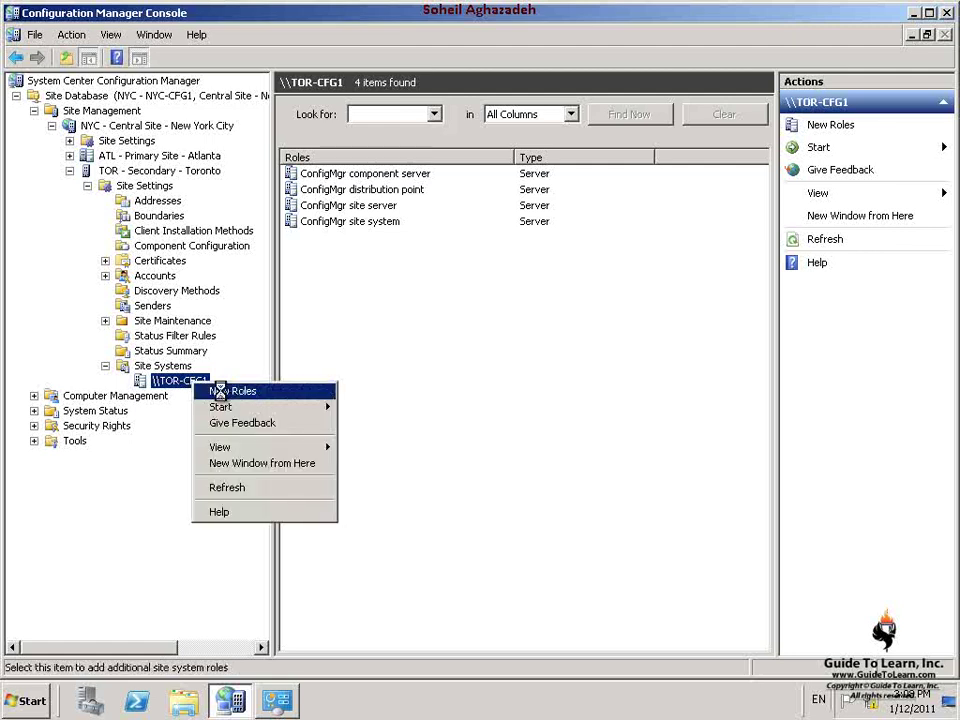
pyautogui.click(218, 394)
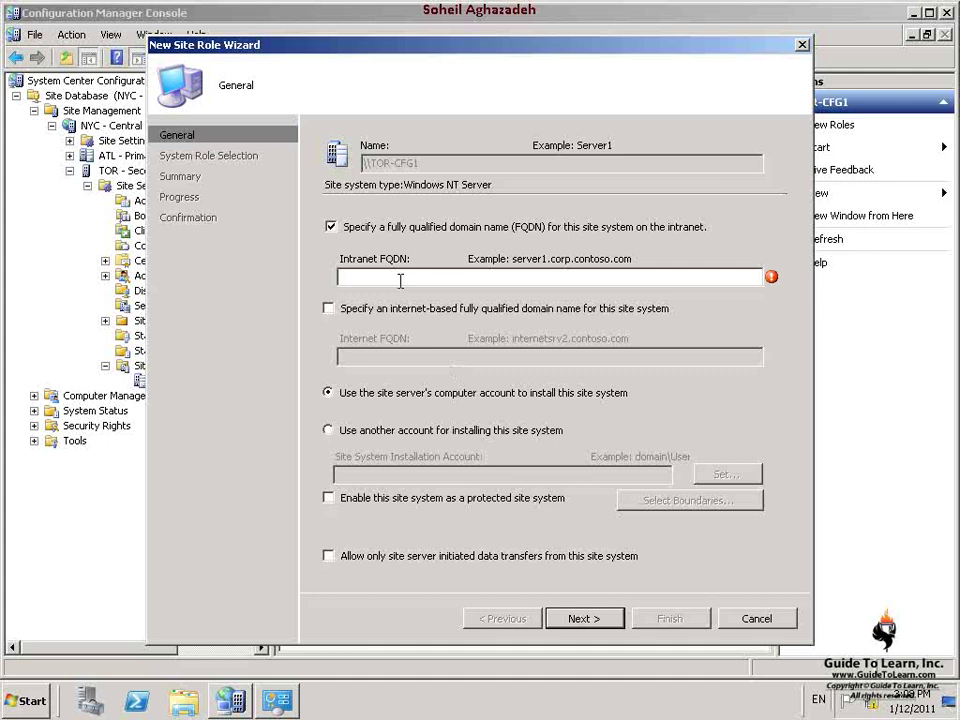
pyautogui.write('TOR-CFG1.Contoso.com')
pyautogui.click(582, 618)
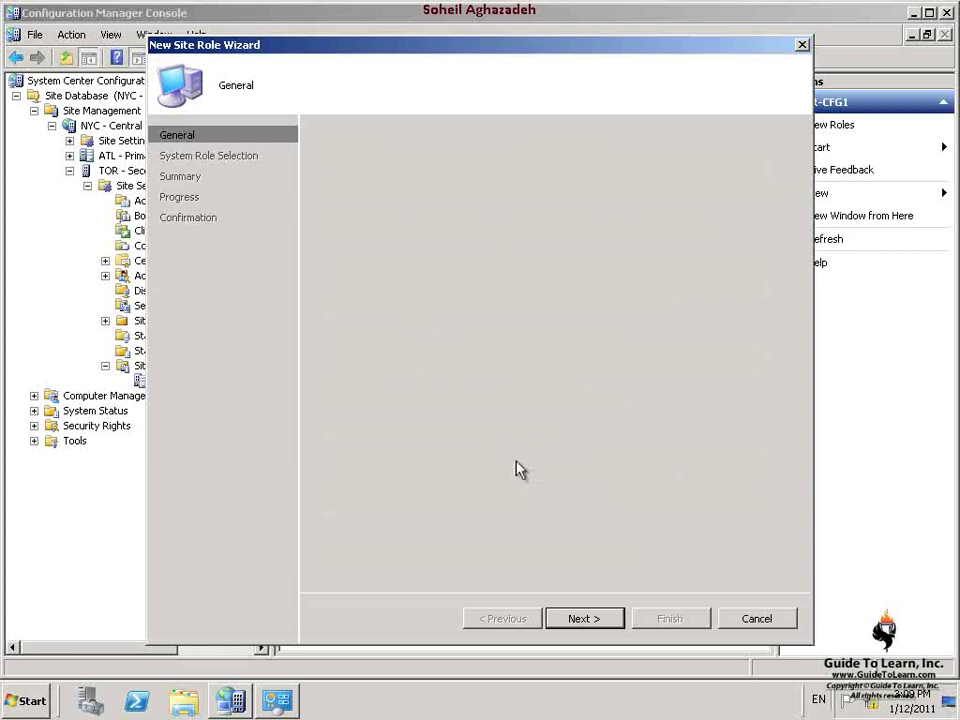
# Add the Management point role as the default management point and finish the wizard.
pyautogui.click(332, 172)
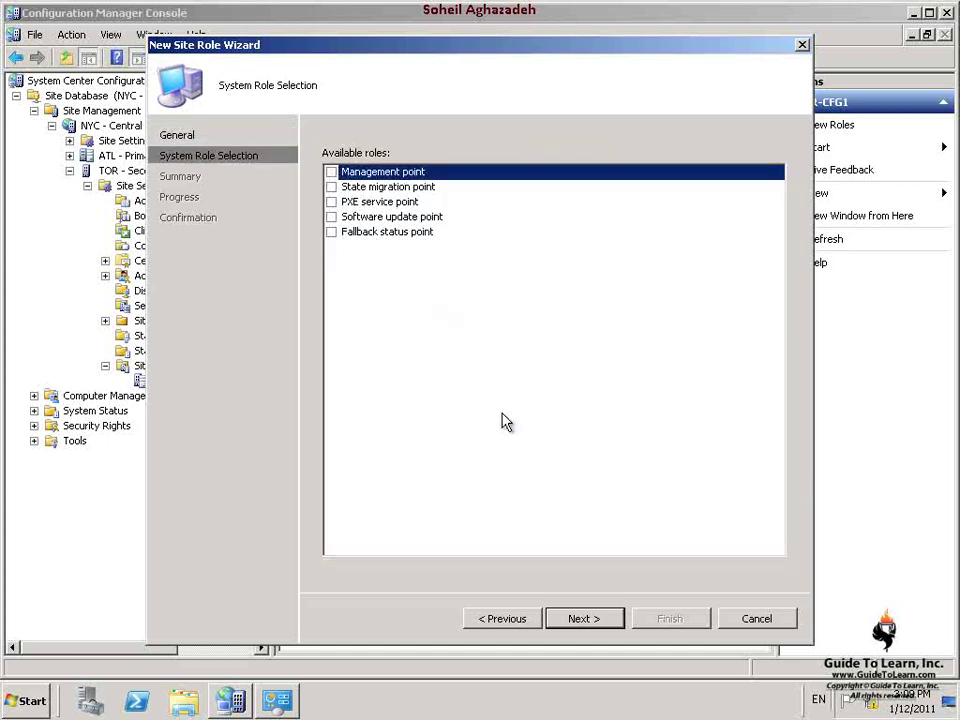
pyautogui.click(585, 620)
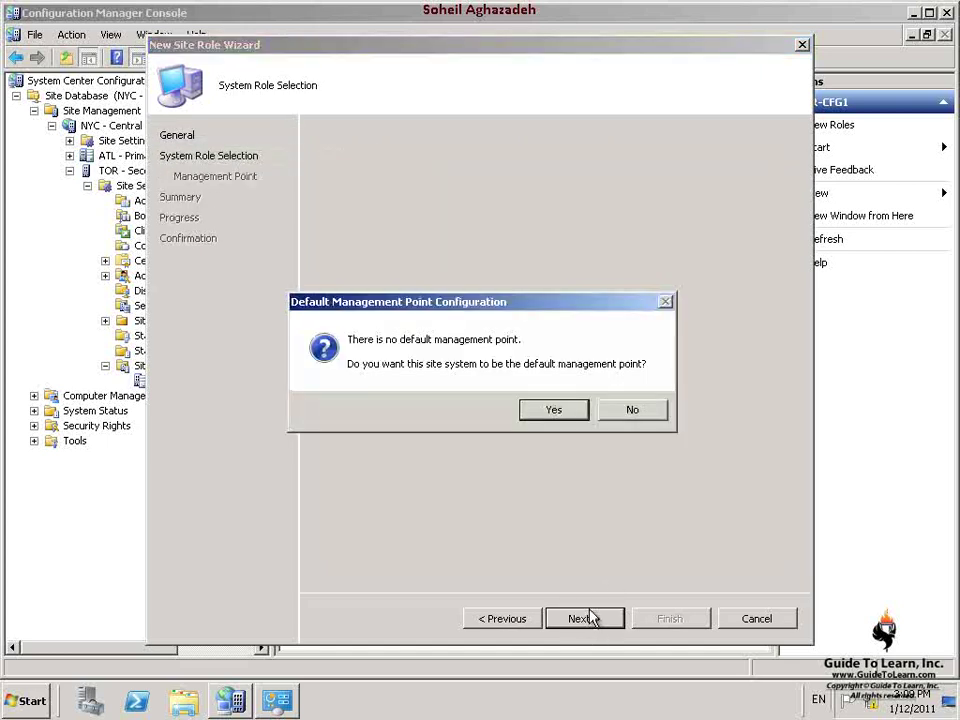
pyautogui.click(551, 411)
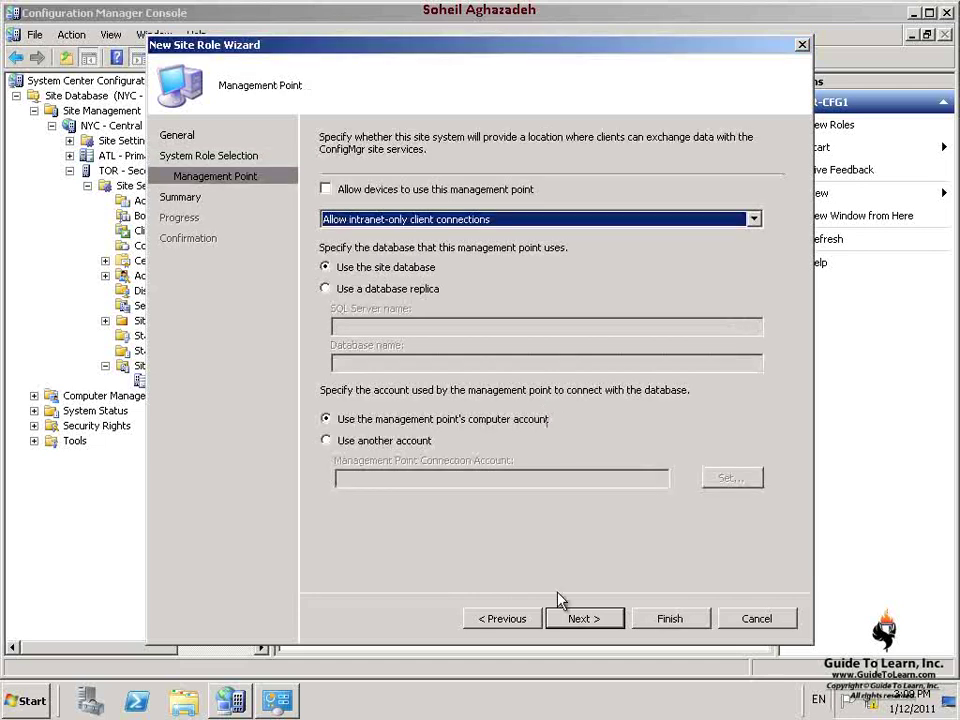
pyautogui.click(600, 627)
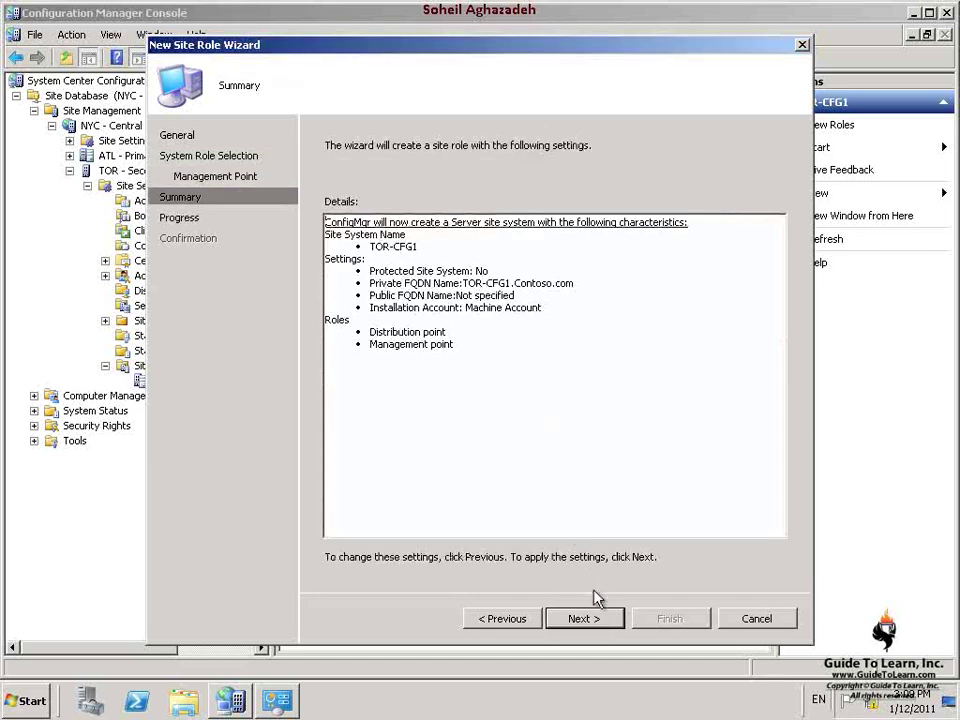
pyautogui.click(600, 620)
pyautogui.click(765, 619)
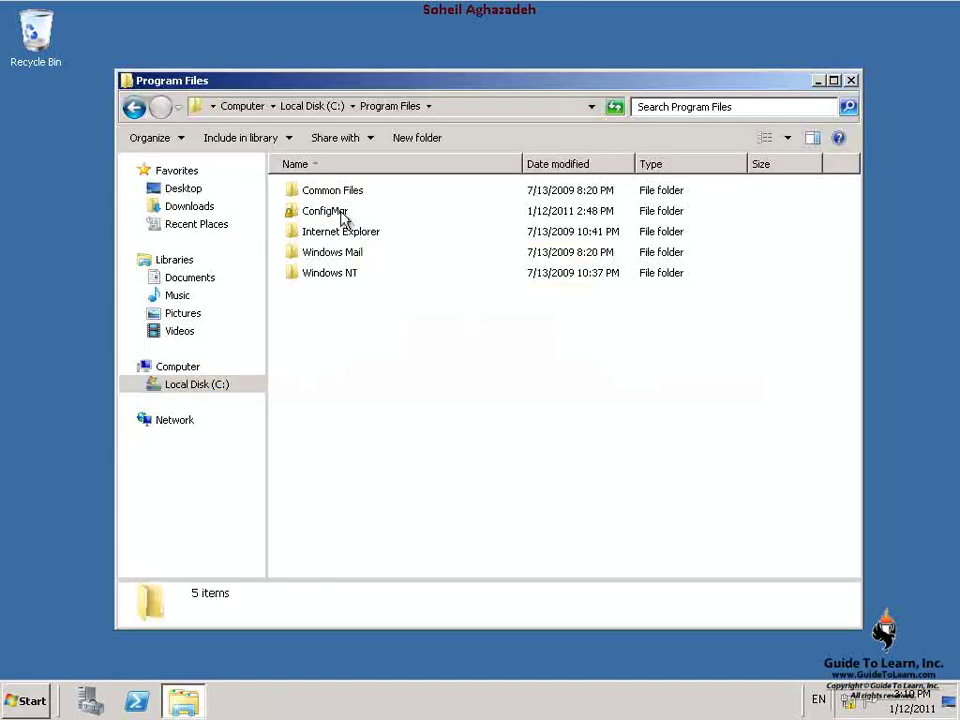
# Open mpcontrol.log from C:\Program Files\ConfigMgr\Logs in SMS Trace and go to its latest entry.
pyautogui.doubleClick(340, 213)
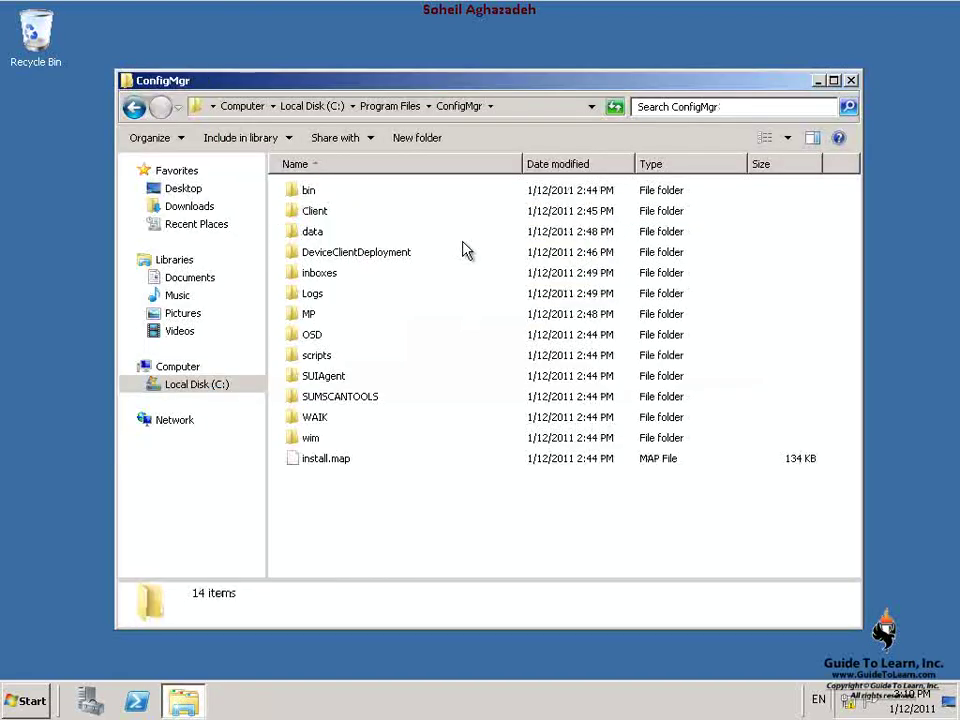
pyautogui.doubleClick(388, 294)
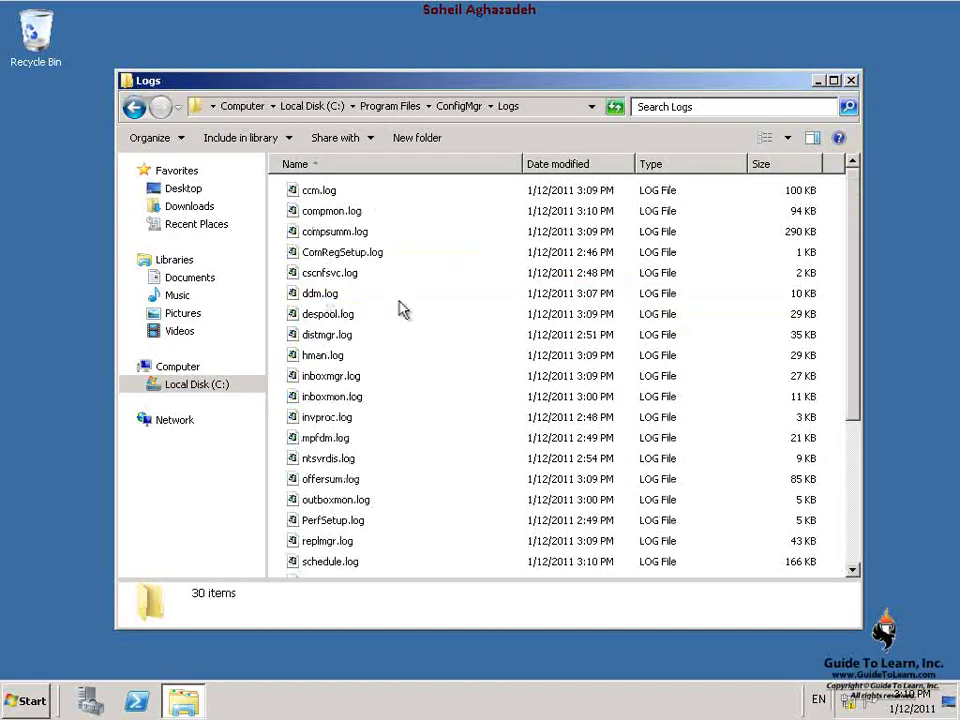
pyautogui.doubleClick(320, 438)
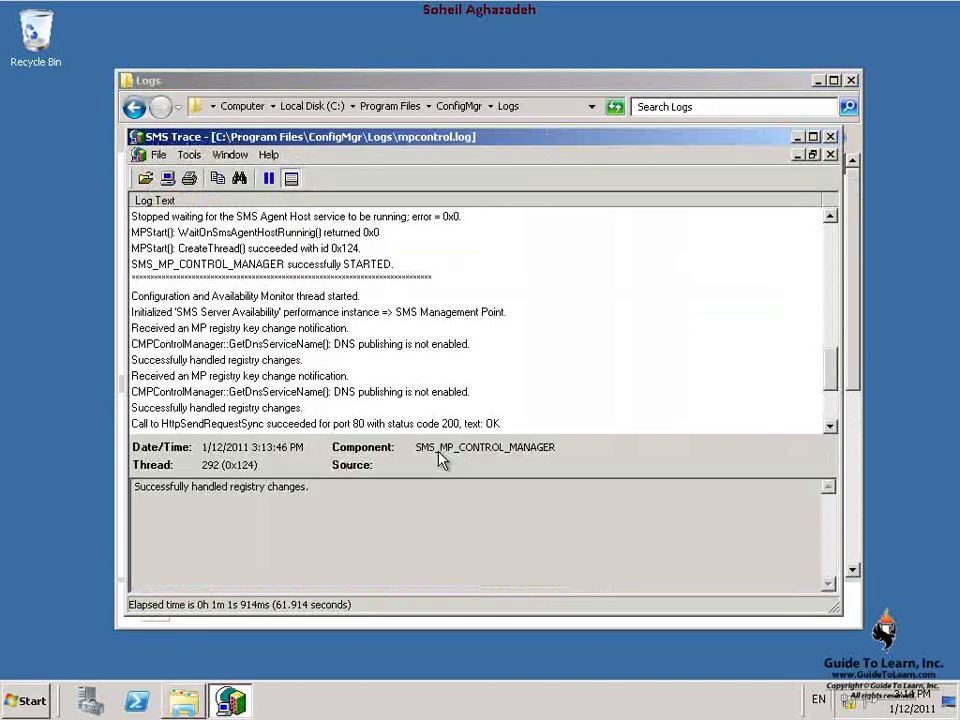
pyautogui.click(482, 280)
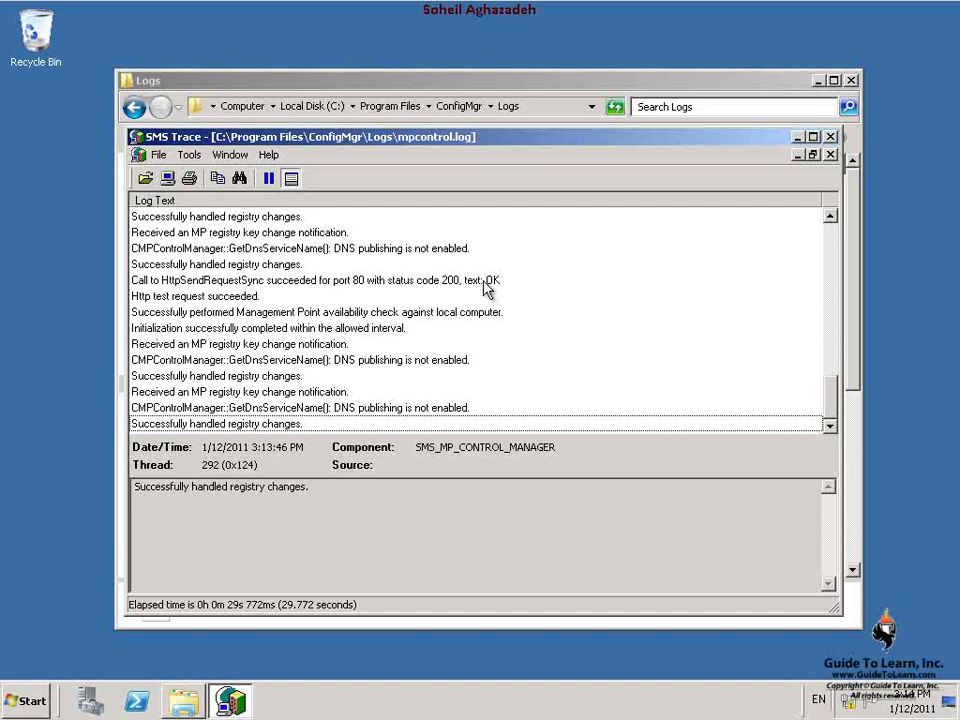
pyautogui.click(322, 424)
# Find the 'Management Point' availability check entries, then close SMS Trace and the Logs folder.
pyautogui.click(239, 178)
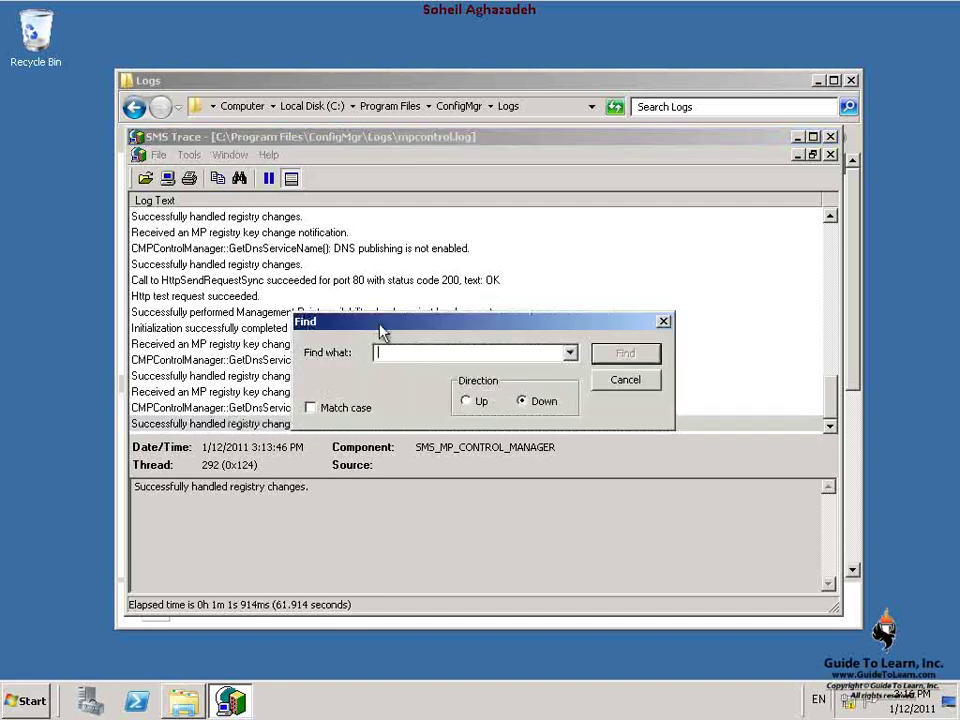
pyautogui.write('Management Point')
pyautogui.press('Return')
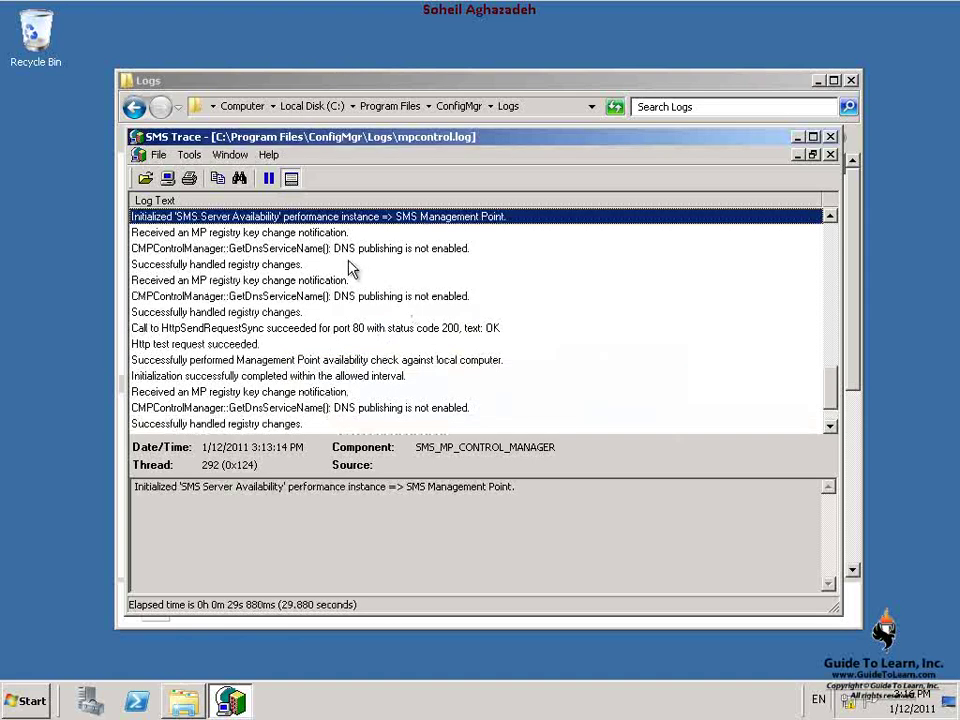
pyautogui.click(240, 178)
pyautogui.click(621, 356)
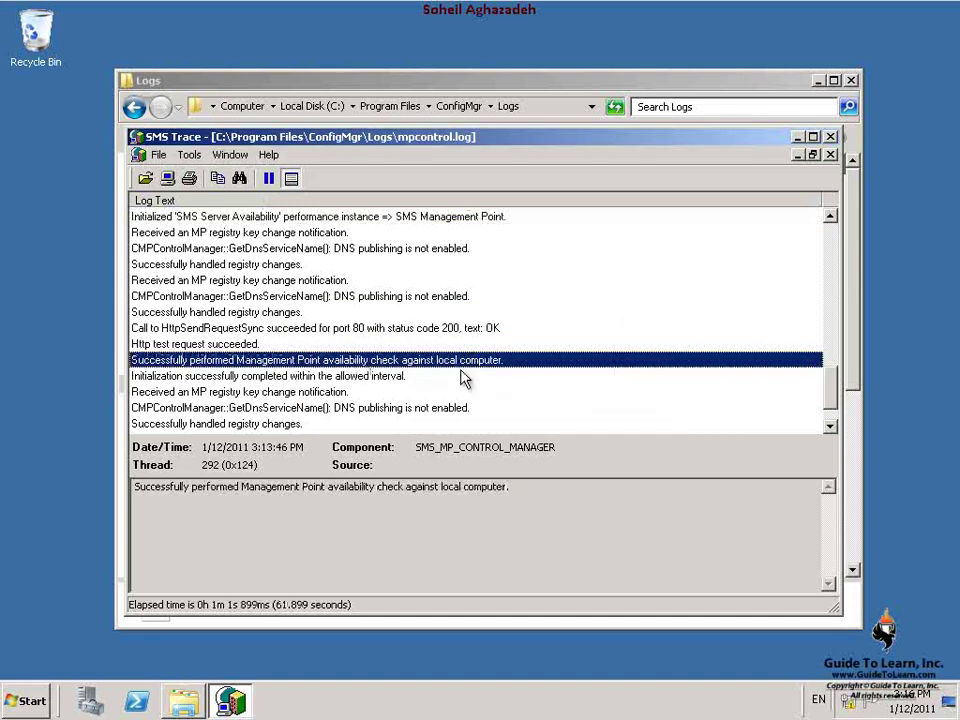
pyautogui.click(831, 137)
pyautogui.click(850, 80)
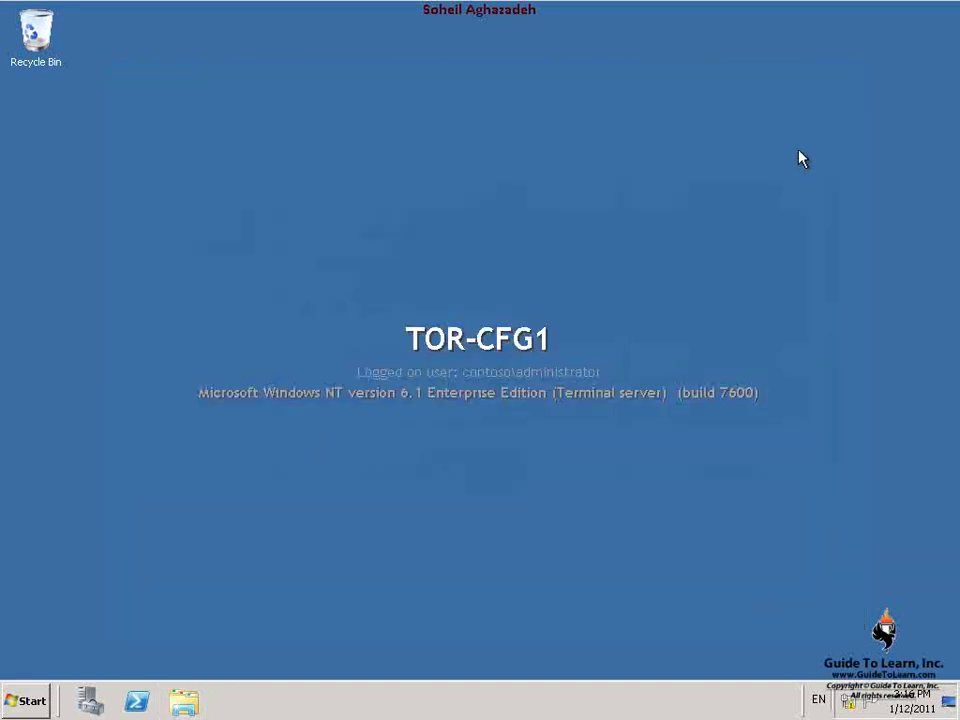